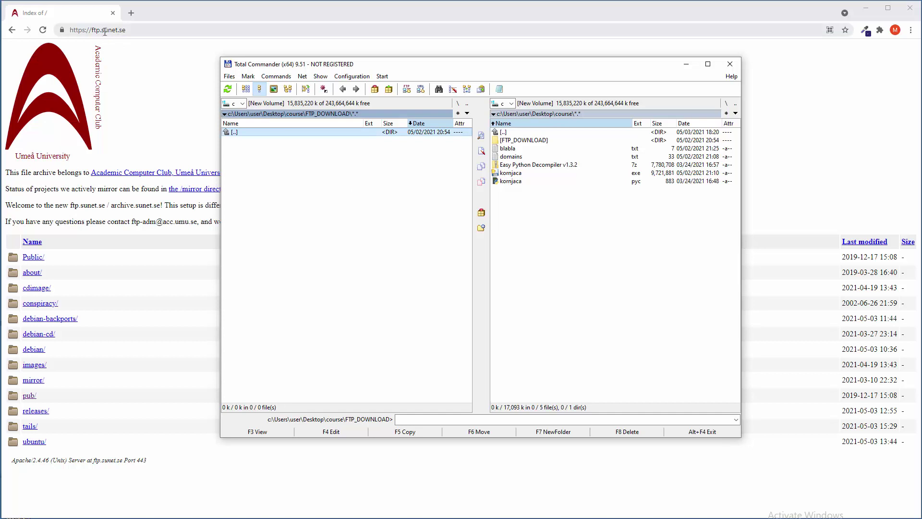
Step: Switch to Chrome and browse the ftp.sunet.se archive to the pub/putty/putty-0.74/w64 folder
{"action": "left_click_drag", "start_coordinate": [367, 66], "coordinate": [397, 70]}
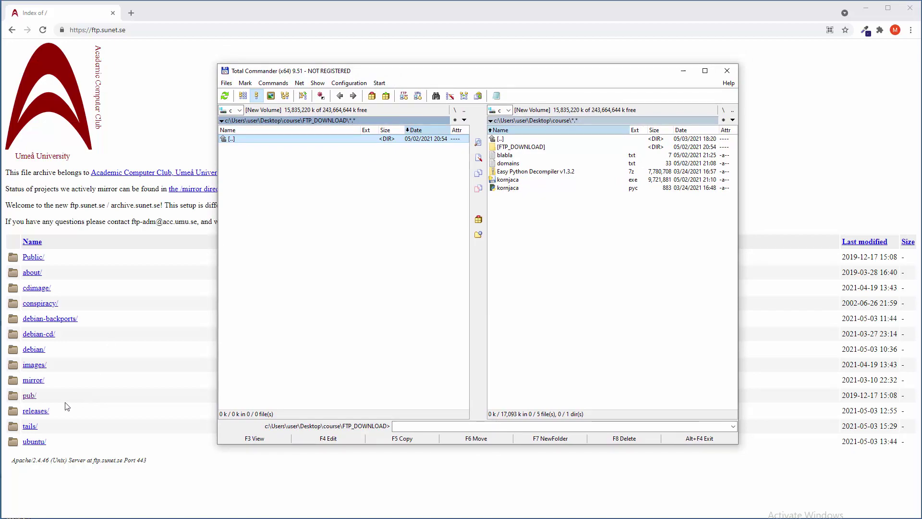
{"action": "left_click", "coordinate": [28, 395]}
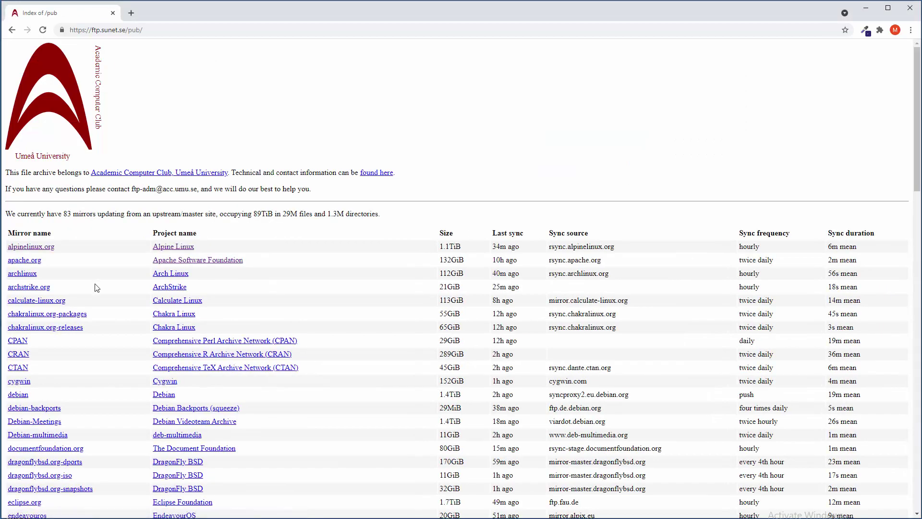
{"action": "scroll", "coordinate": [96, 286], "scroll_direction": "down", "scroll_amount": 20}
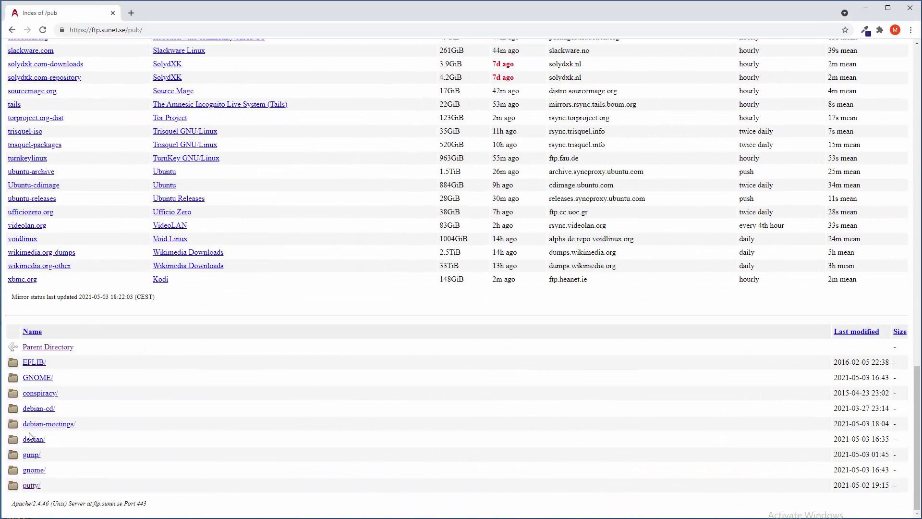
{"action": "left_click", "coordinate": [31, 485]}
{"action": "scroll", "coordinate": [133, 296], "scroll_direction": "down", "scroll_amount": 3}
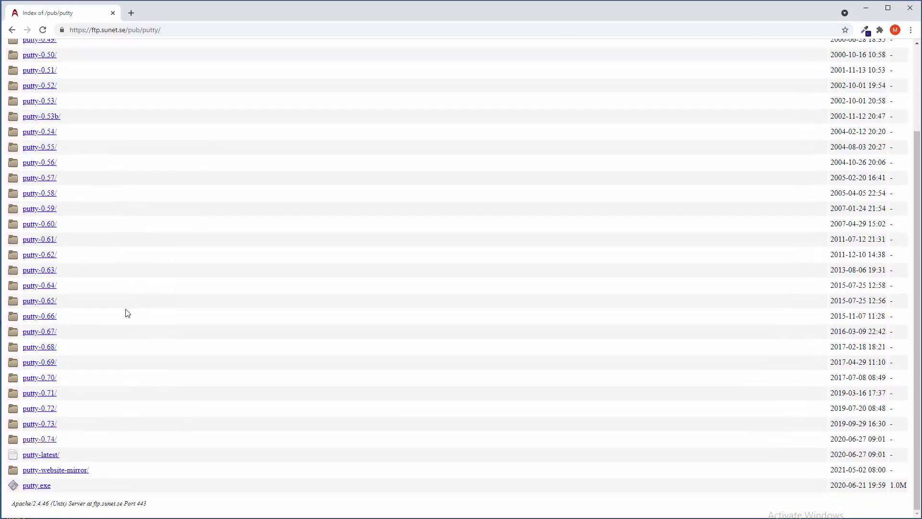
{"action": "left_click", "coordinate": [41, 438]}
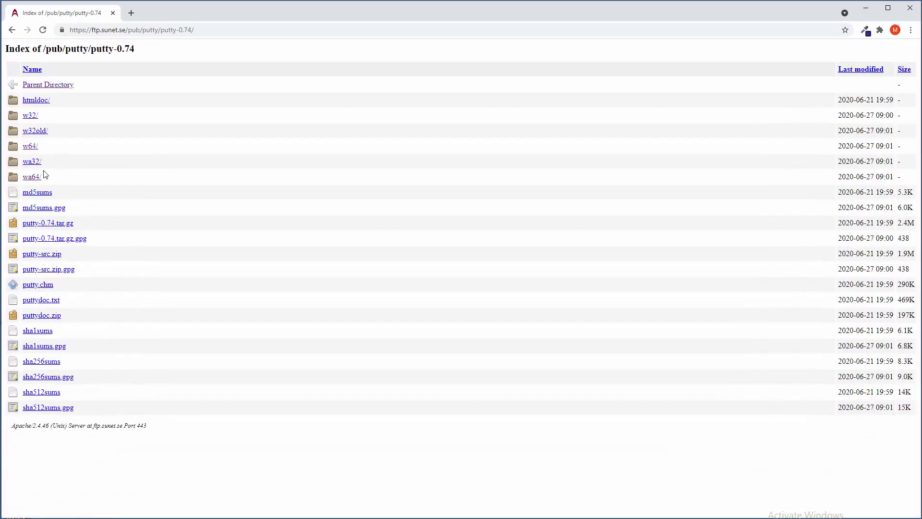
{"action": "left_click", "coordinate": [29, 147]}
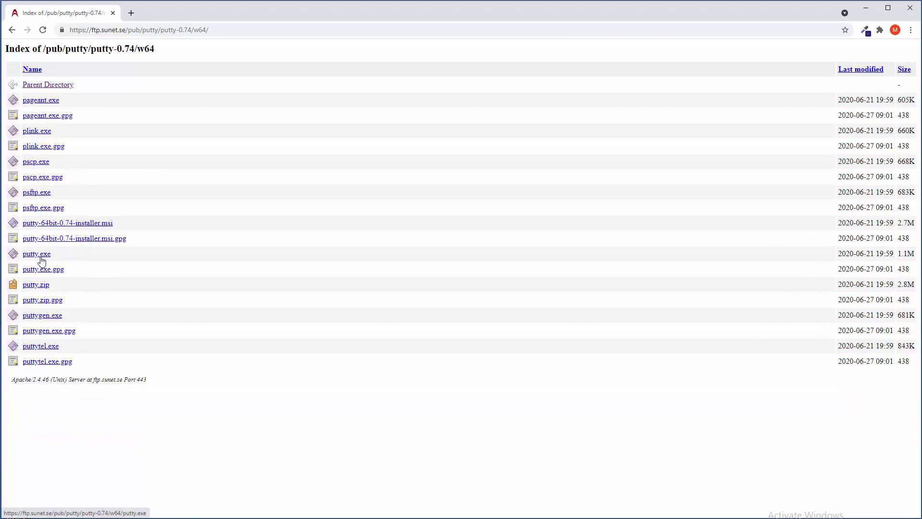
Step: Go back from the w64 folder to the root listing of ftp.sunet.se
{"action": "left_click", "coordinate": [12, 29]}
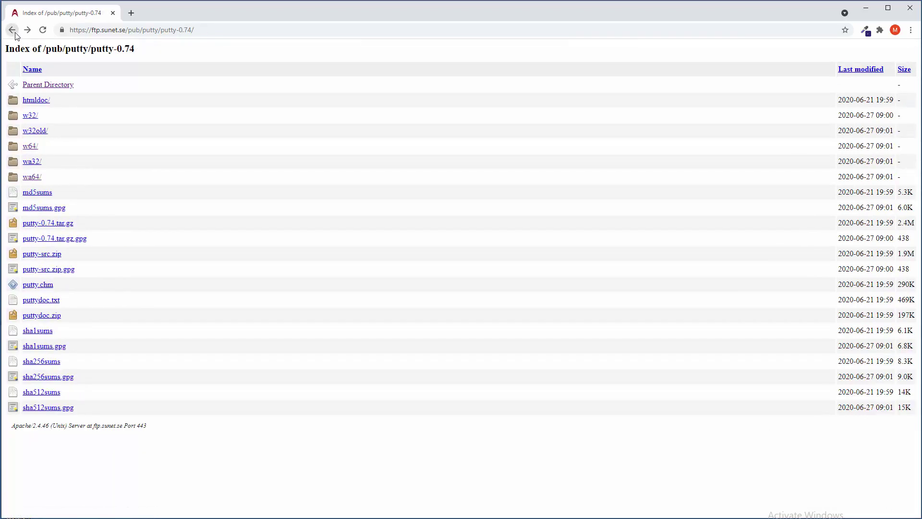
{"action": "left_click", "coordinate": [12, 30]}
{"action": "left_click", "coordinate": [12, 30]}
{"action": "scroll", "coordinate": [87, 127], "scroll_direction": "up", "scroll_amount": 15}
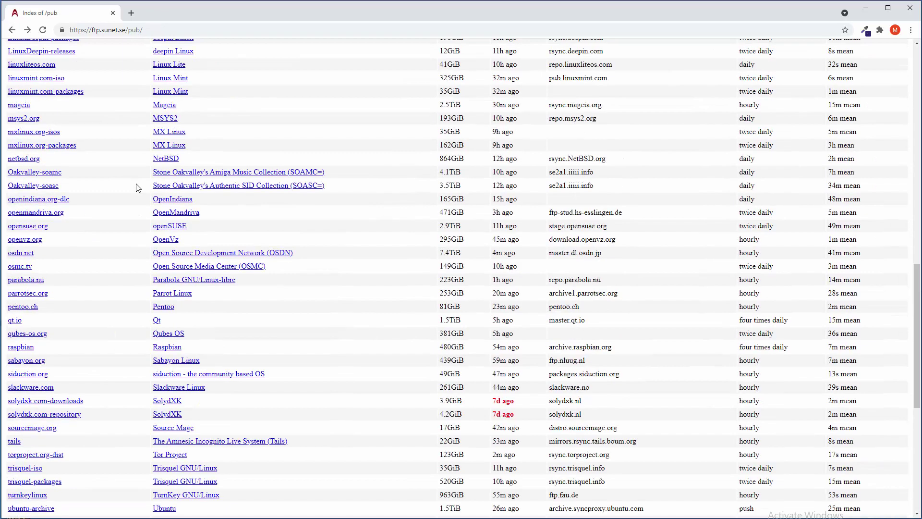
{"action": "left_click", "coordinate": [12, 30]}
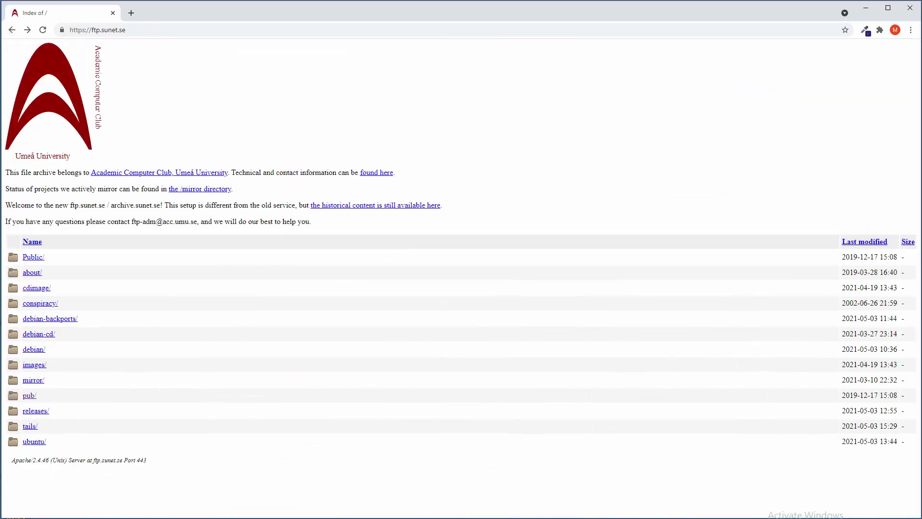
Step: Switch to Total Commander and create a new FTP connection with session name FTP SUNET TEST and host ftp.sunet.se
{"action": "key", "text": "alt+Tab"}
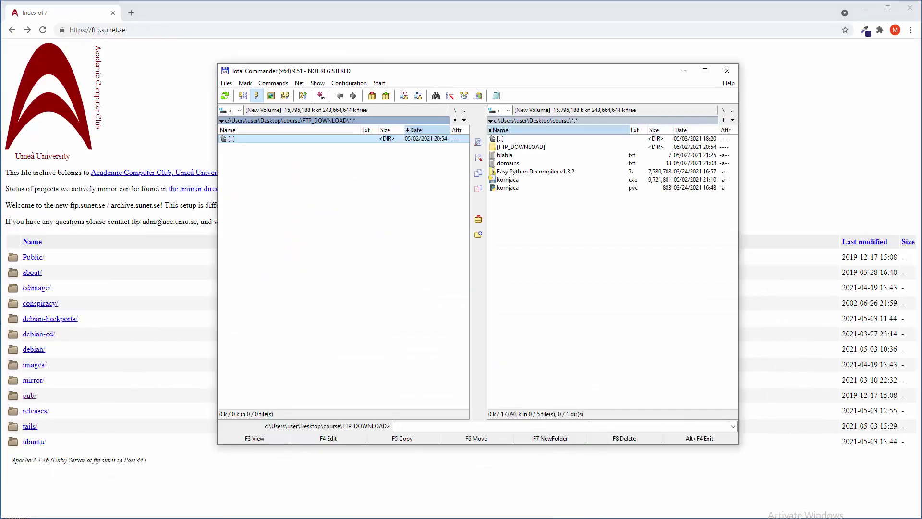
{"action": "left_click", "coordinate": [299, 84]}
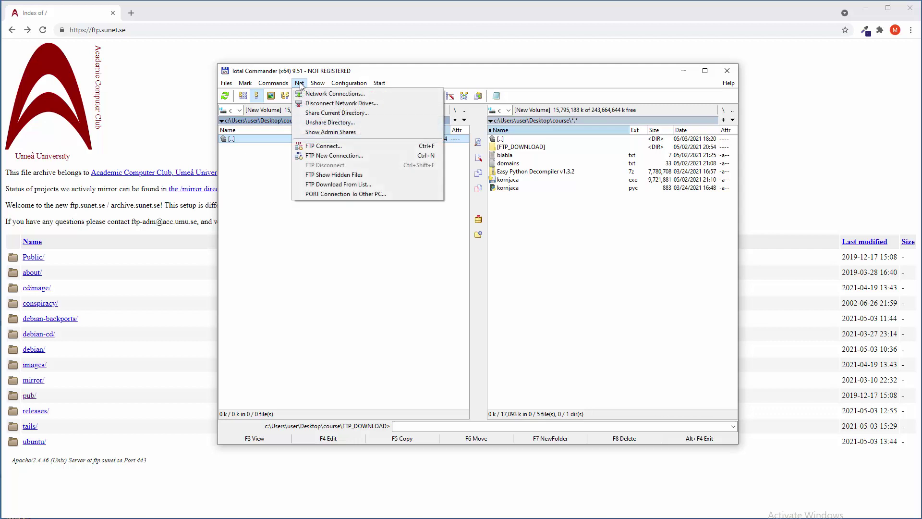
{"action": "left_click", "coordinate": [330, 146]}
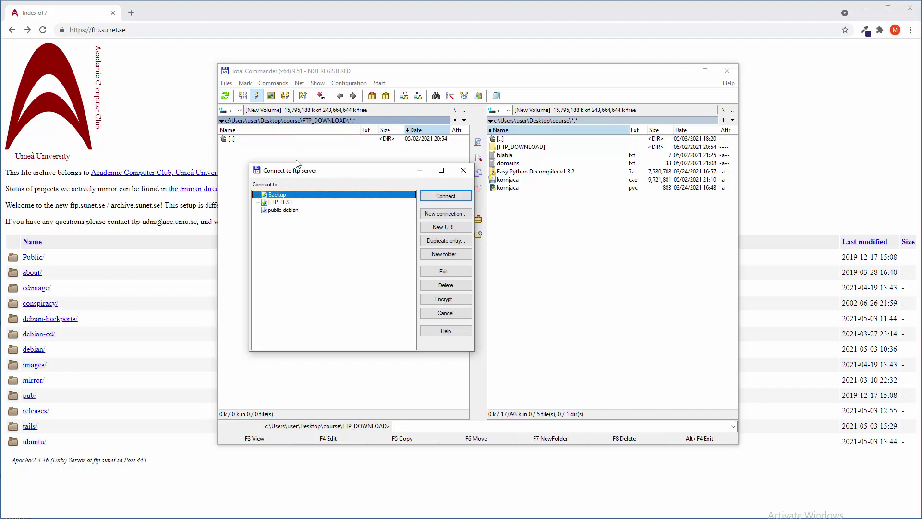
{"action": "left_click_drag", "start_coordinate": [344, 172], "coordinate": [345, 160]}
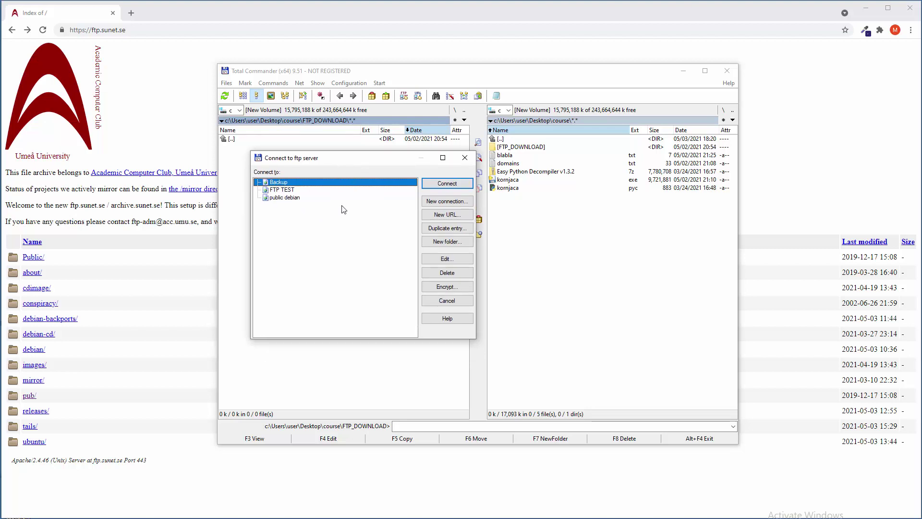
{"action": "left_click", "coordinate": [451, 202]}
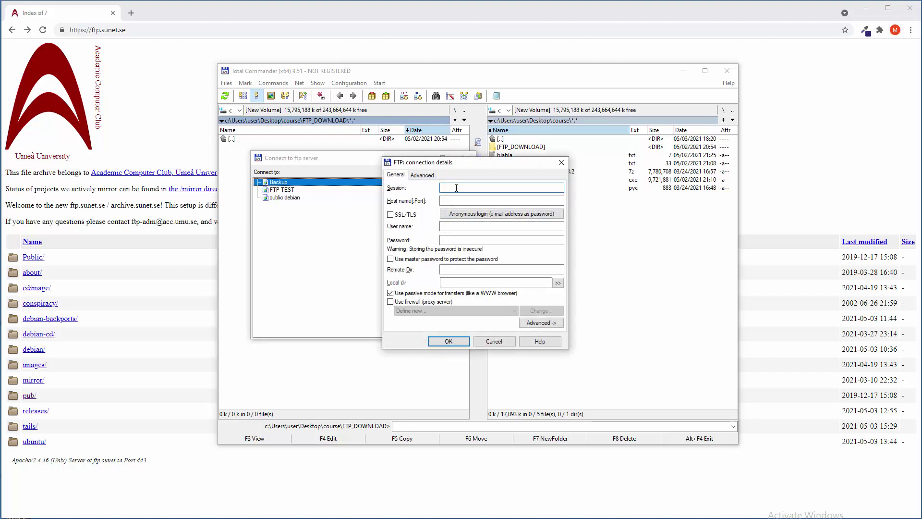
{"action": "type", "text": "FTP SUNET TEST"}
{"action": "left_click", "coordinate": [485, 200]}
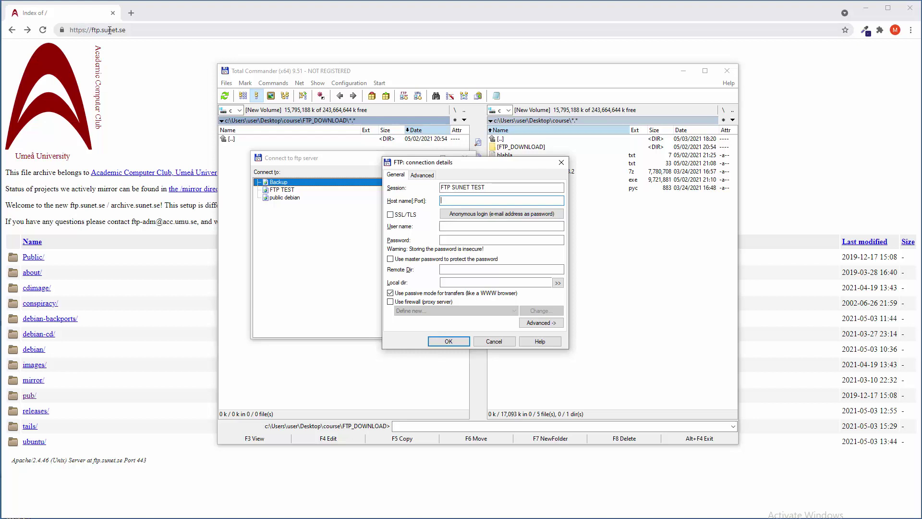
{"action": "type", "text": "ftp"}
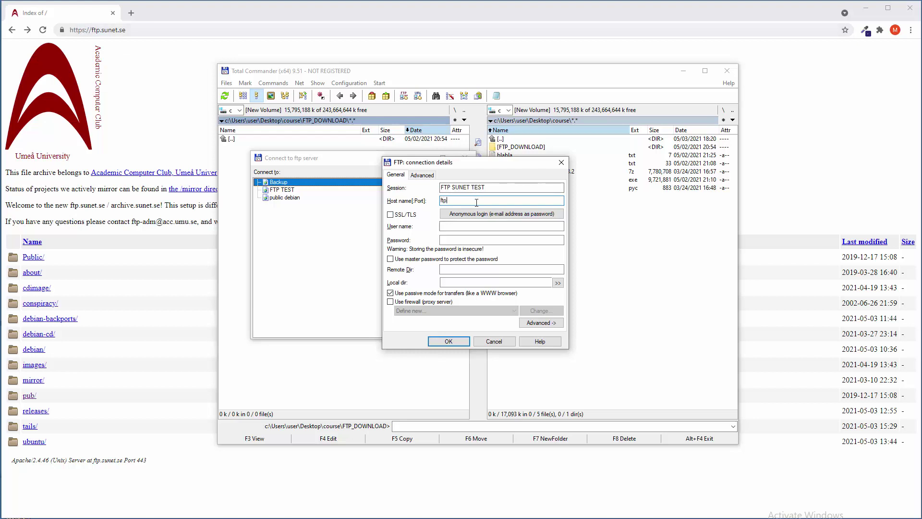
{"action": "type", "text": ".sunet.se"}
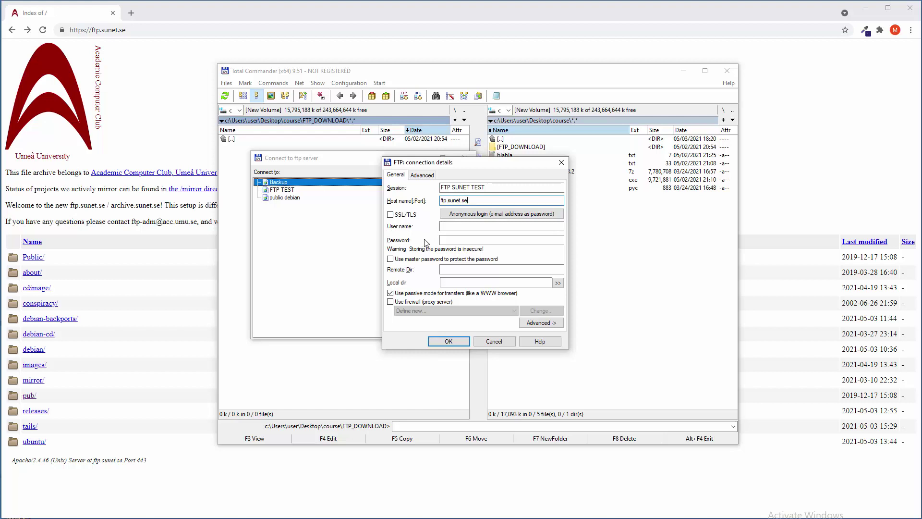
Step: Use anonymous login with the suggested e-mail address as password and save the connection
{"action": "left_click", "coordinate": [464, 217]}
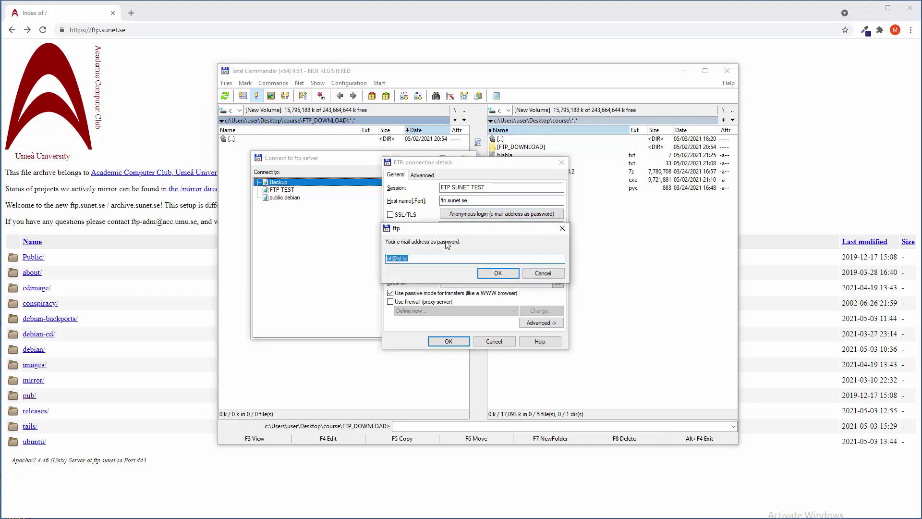
{"action": "left_click_drag", "start_coordinate": [409, 258], "coordinate": [387, 259]}
{"action": "left_click", "coordinate": [499, 274]}
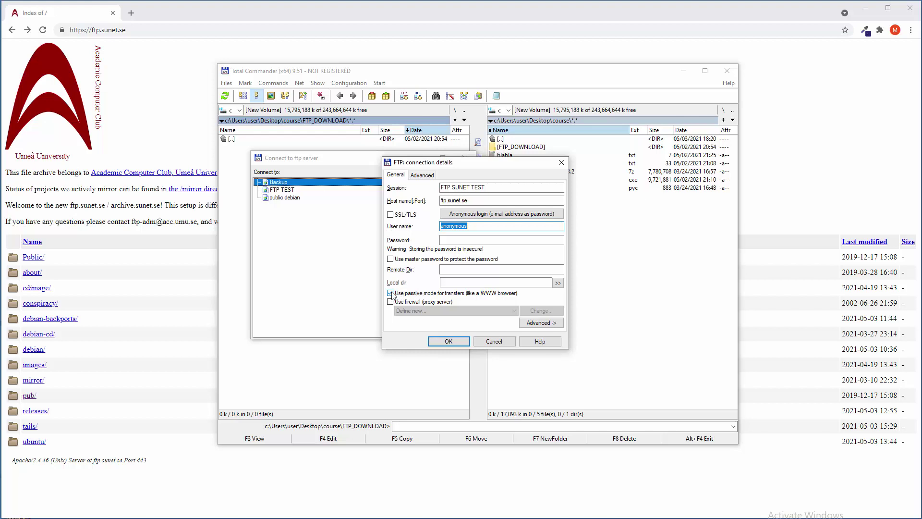
{"action": "left_click", "coordinate": [449, 341]}
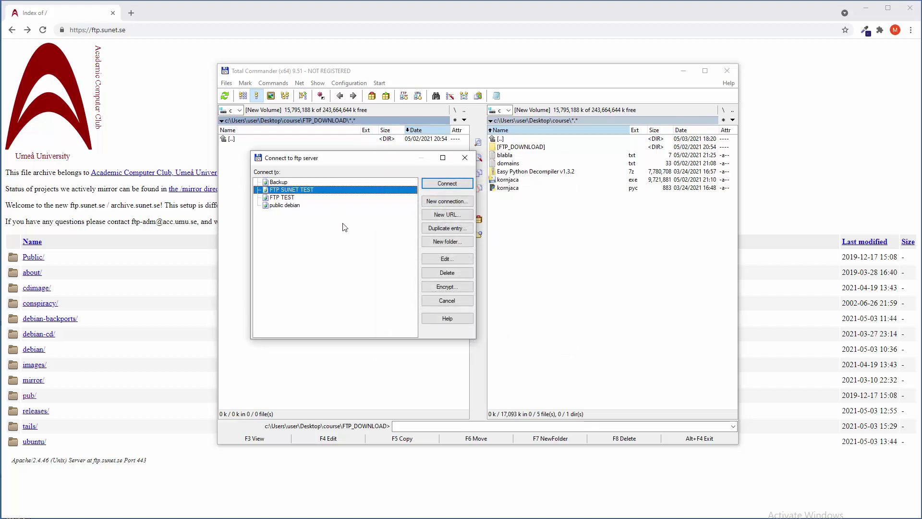
Step: Connect to FTP SUNET TEST and open the remote folder pub/putty/putty-0.74/w64
{"action": "left_click", "coordinate": [448, 184]}
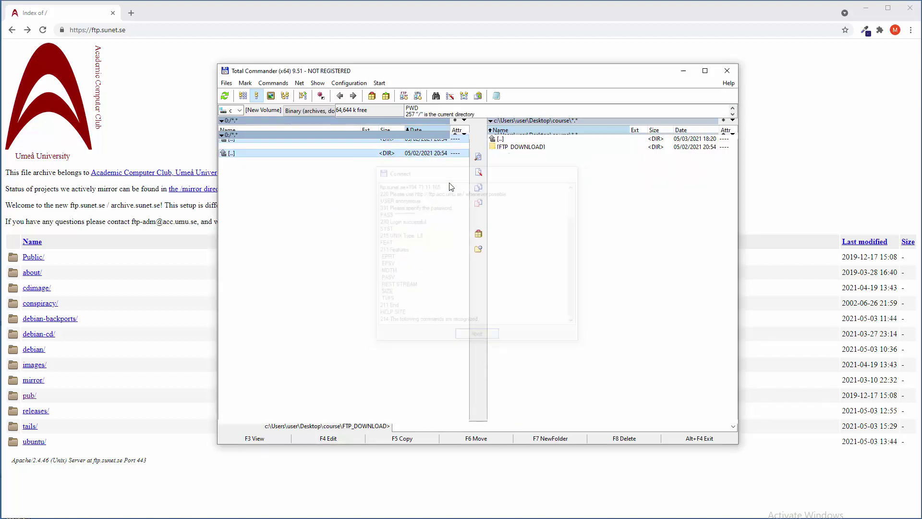
{"action": "left_click", "coordinate": [277, 244]}
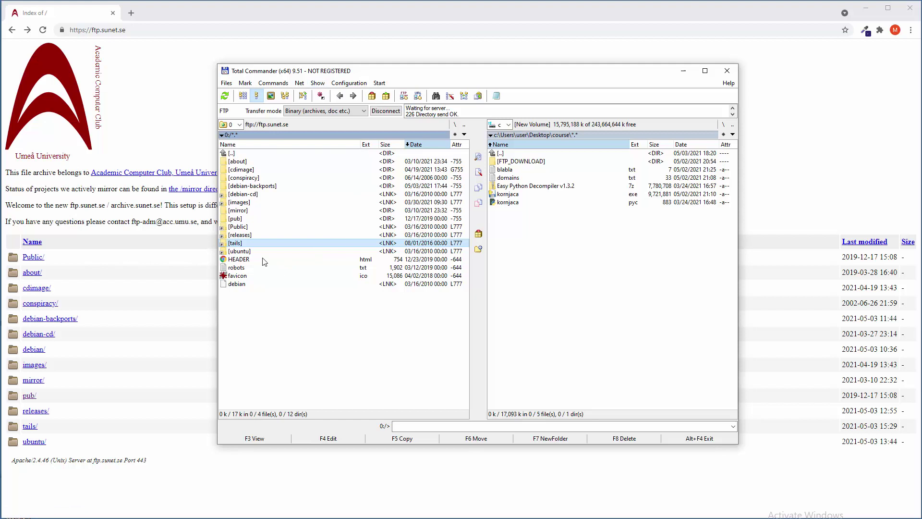
{"action": "left_click", "coordinate": [231, 220]}
{"action": "double_click", "coordinate": [232, 219]}
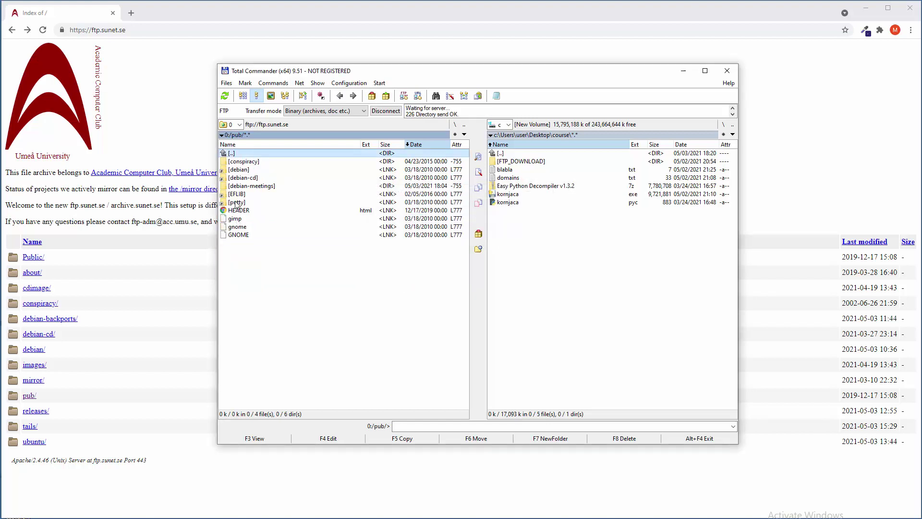
{"action": "double_click", "coordinate": [238, 202]}
{"action": "scroll", "coordinate": [248, 230], "scroll_direction": "down", "scroll_amount": 1}
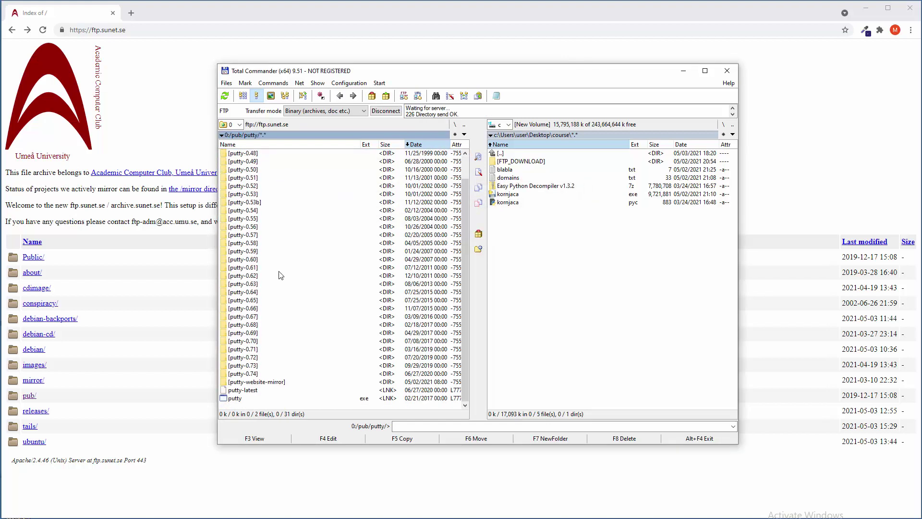
{"action": "double_click", "coordinate": [262, 375]}
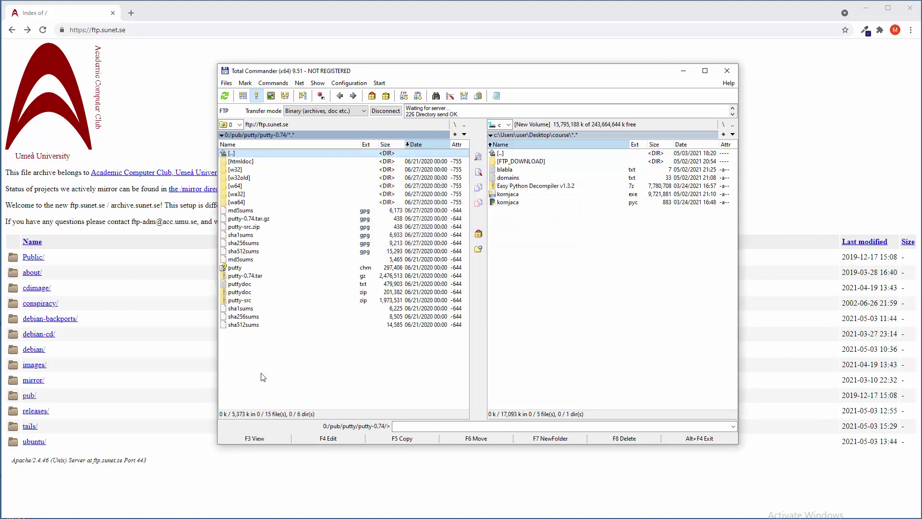
{"action": "left_click", "coordinate": [235, 186]}
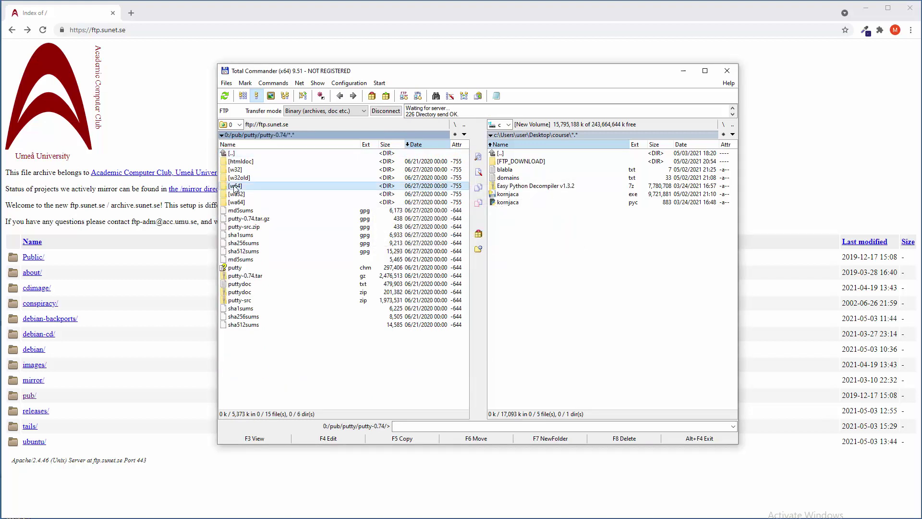
{"action": "double_click", "coordinate": [240, 187]}
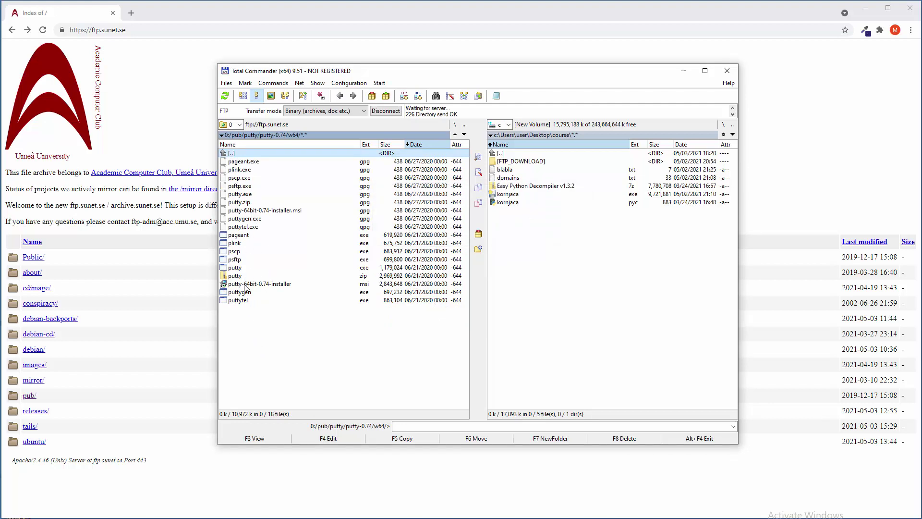
Step: Download putty.exe.gpg from the server to the local Desktop\course folder
{"action": "left_click", "coordinate": [246, 194]}
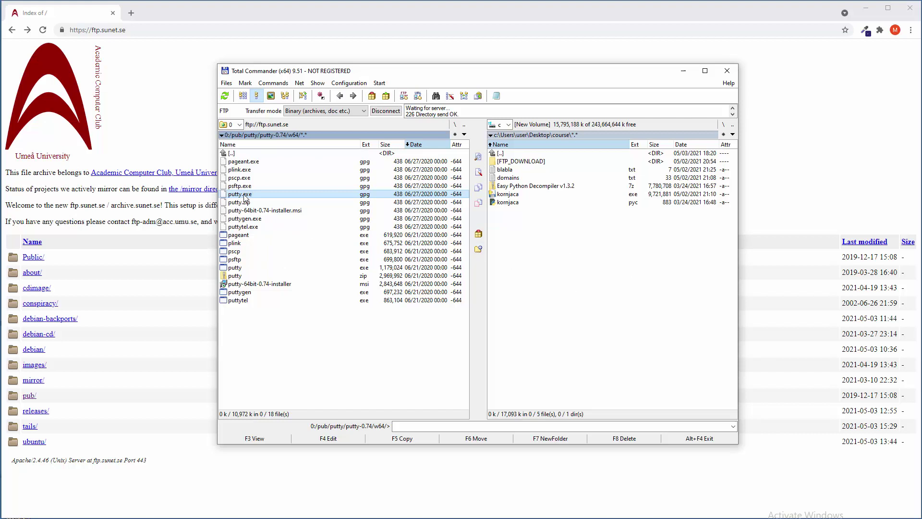
{"action": "left_click_drag", "start_coordinate": [239, 195], "coordinate": [575, 244]}
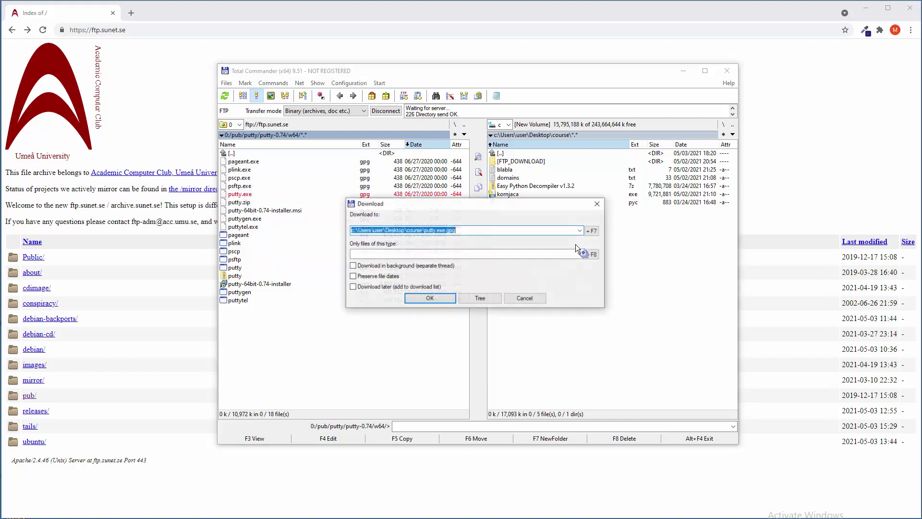
{"action": "left_click", "coordinate": [429, 299]}
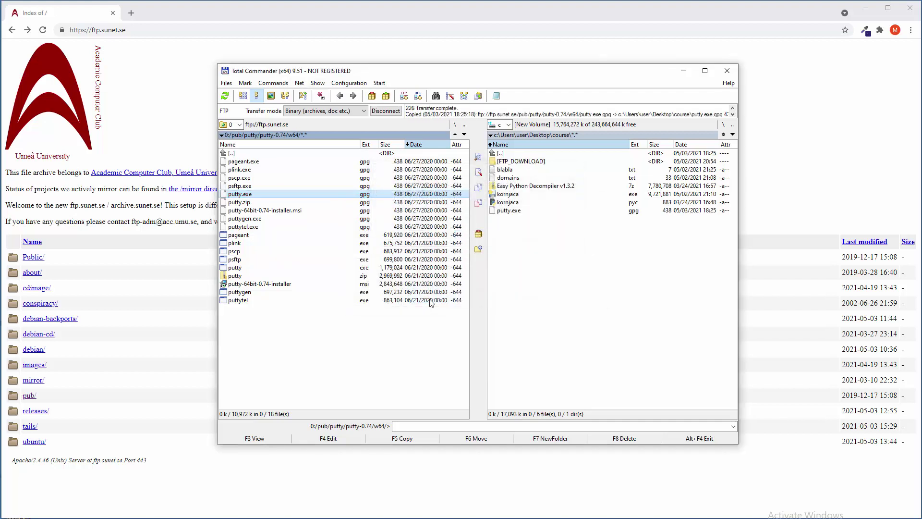
Step: Delete the downloaded putty.exe.gpg from the local course folder to the recycle bin
{"action": "left_click", "coordinate": [511, 211]}
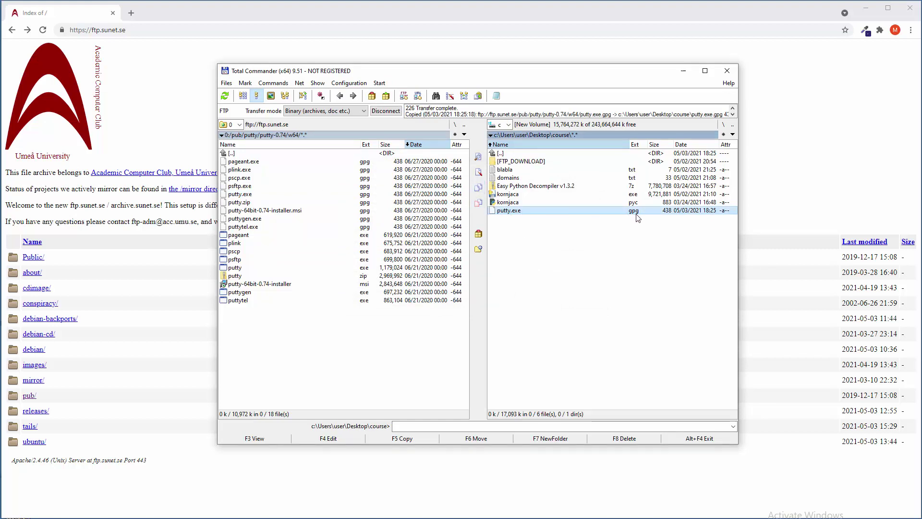
{"action": "left_click", "coordinate": [511, 202]}
{"action": "left_click", "coordinate": [519, 210]}
{"action": "key", "text": "Delete"}
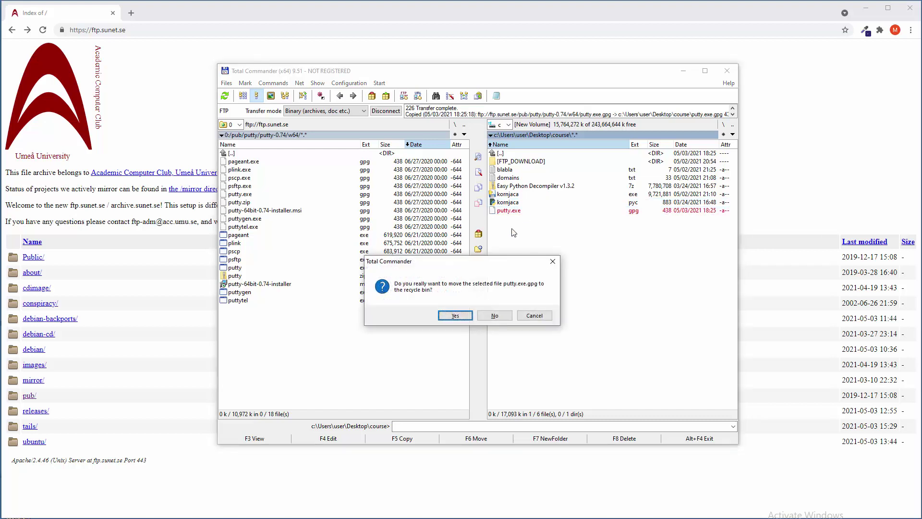
{"action": "left_click", "coordinate": [455, 316]}
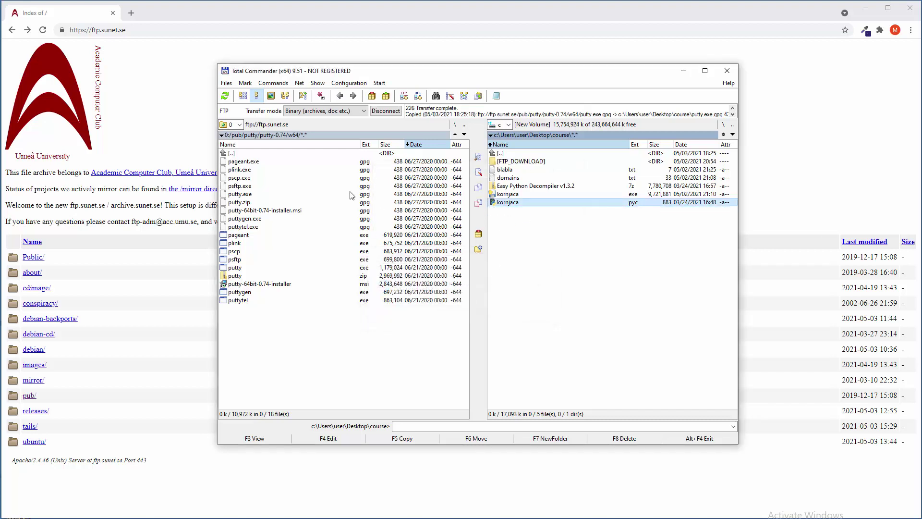
Step: Download putty.exe from the remote w64 folder to the local Desktop\course folder, and launch it briefly before closing its configuration window
{"action": "left_click", "coordinate": [234, 268]}
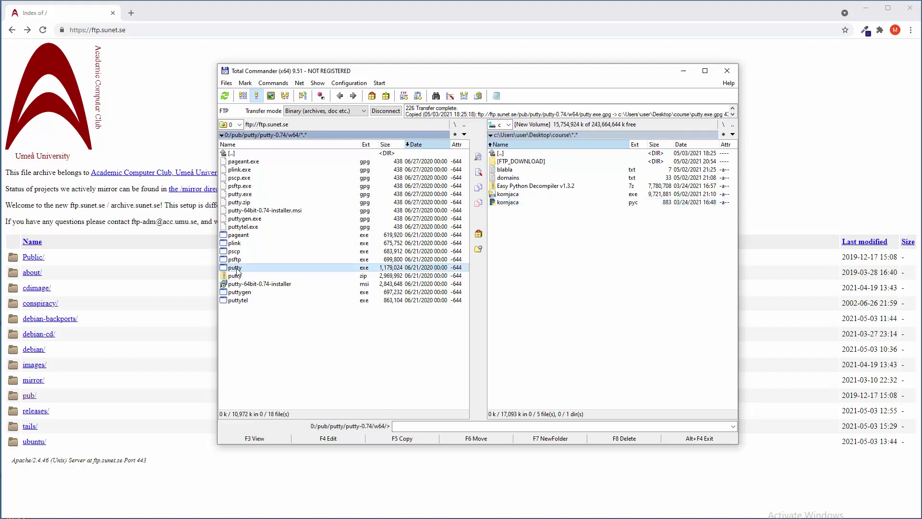
{"action": "left_click_drag", "start_coordinate": [237, 269], "coordinate": [581, 259]}
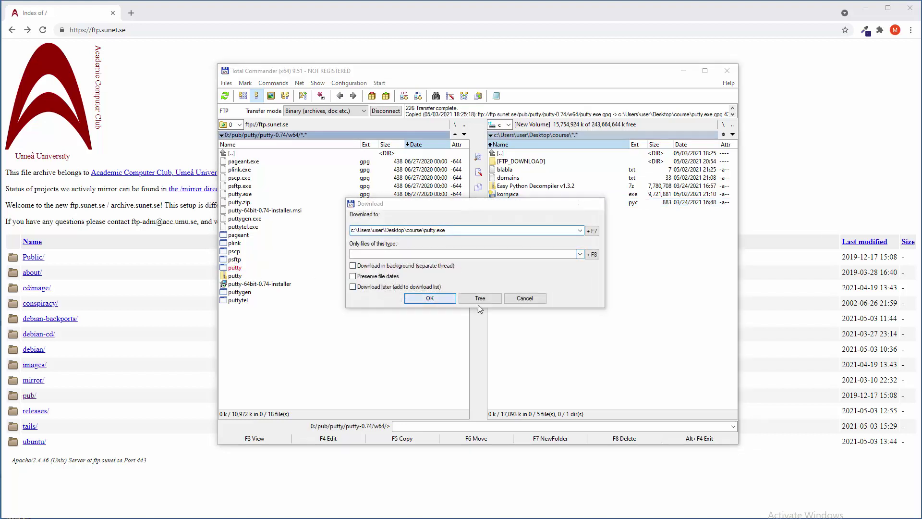
{"action": "key", "text": "Return"}
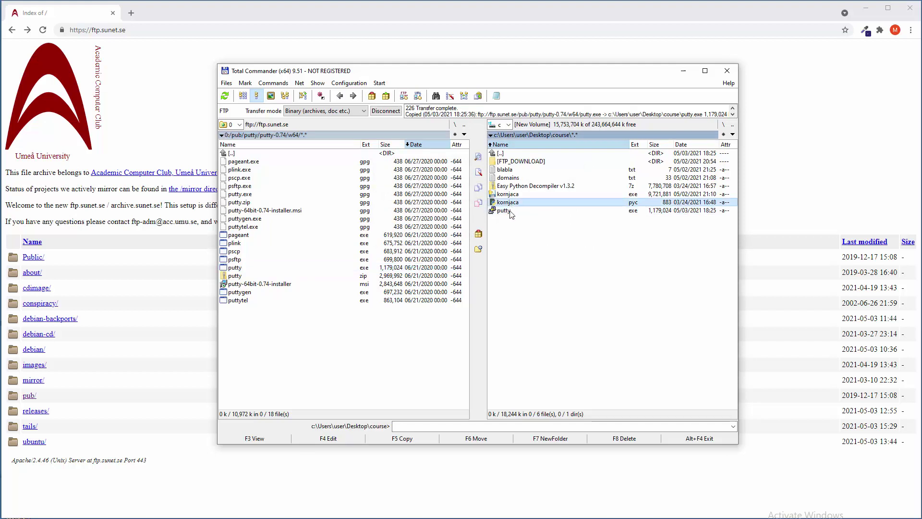
{"action": "double_click", "coordinate": [510, 211]}
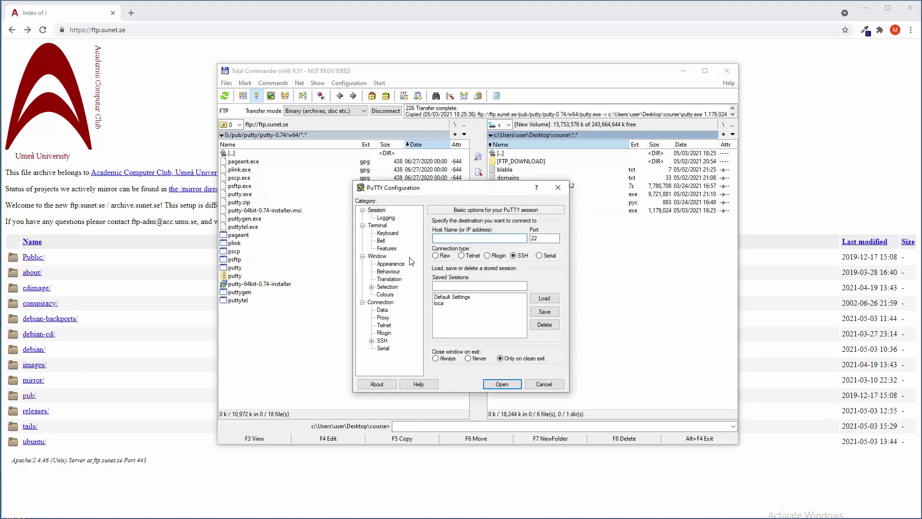
{"action": "left_click", "coordinate": [551, 386]}
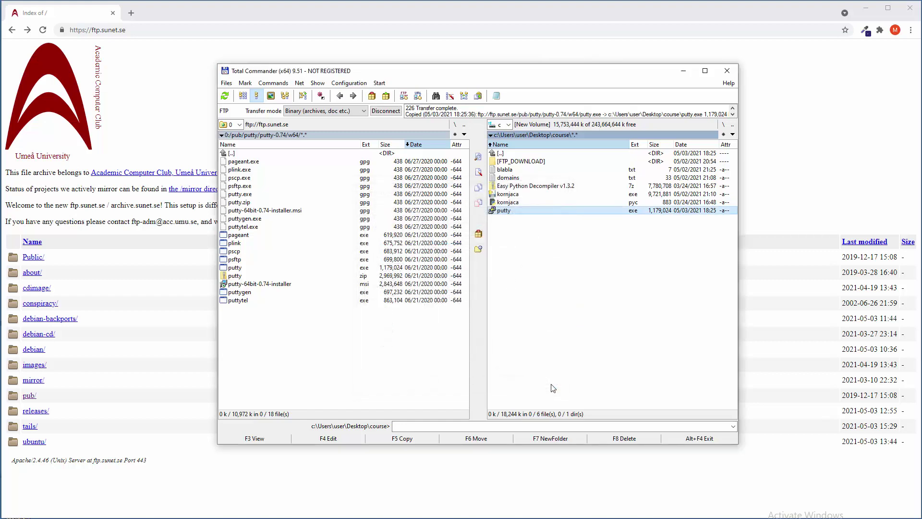
Step: Delete the downloaded putty.exe from the local course folder to the recycle bin
{"action": "left_click", "coordinate": [520, 203]}
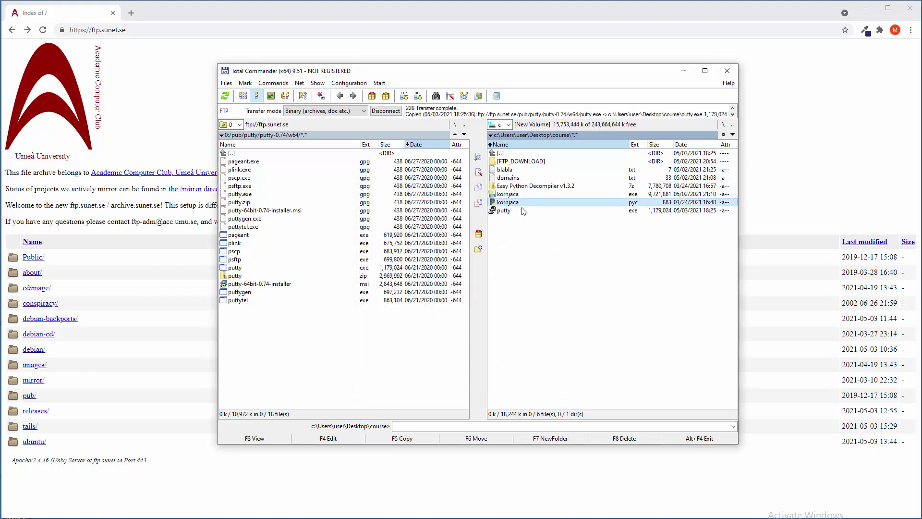
{"action": "left_click", "coordinate": [529, 212]}
{"action": "key", "text": "Delete"}
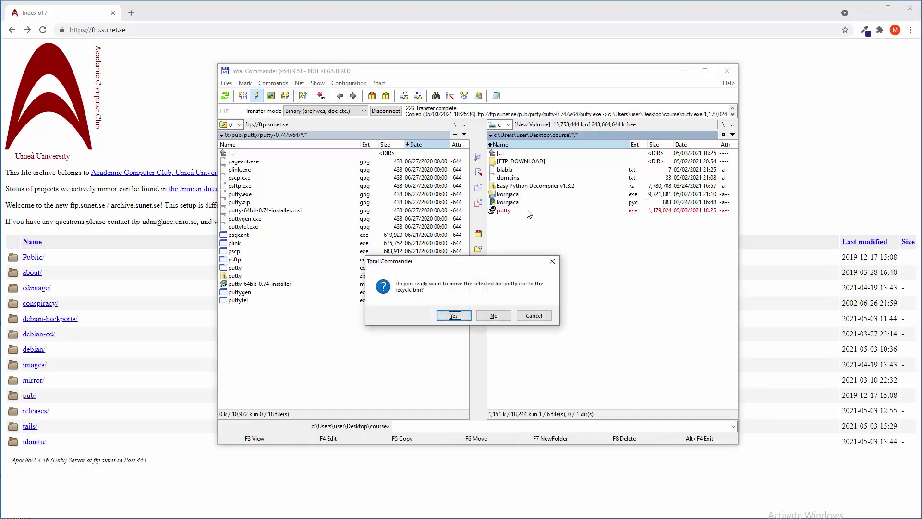
{"action": "left_click", "coordinate": [462, 317]}
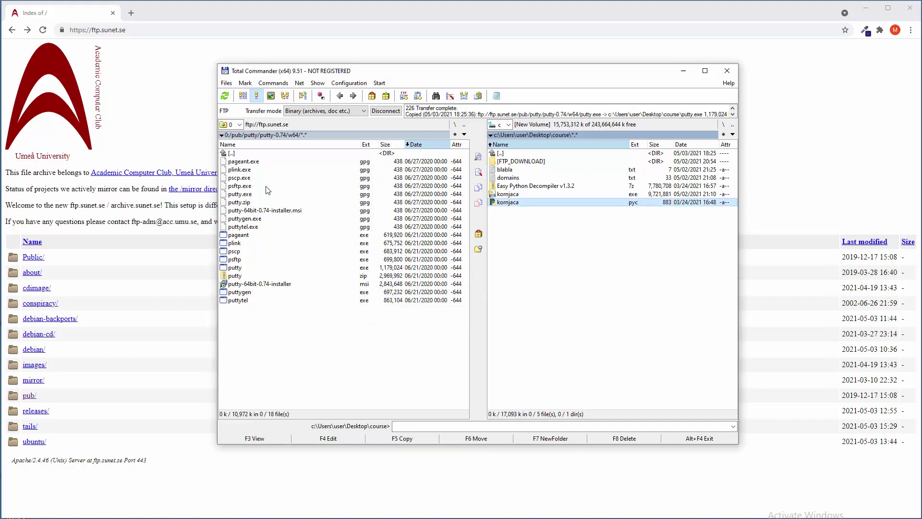
Step: Mark pageant.exe.gpg and puttytel.exe in the remote w64 folder and download both to the local Desktop\course folder
{"action": "left_click", "coordinate": [248, 163]}
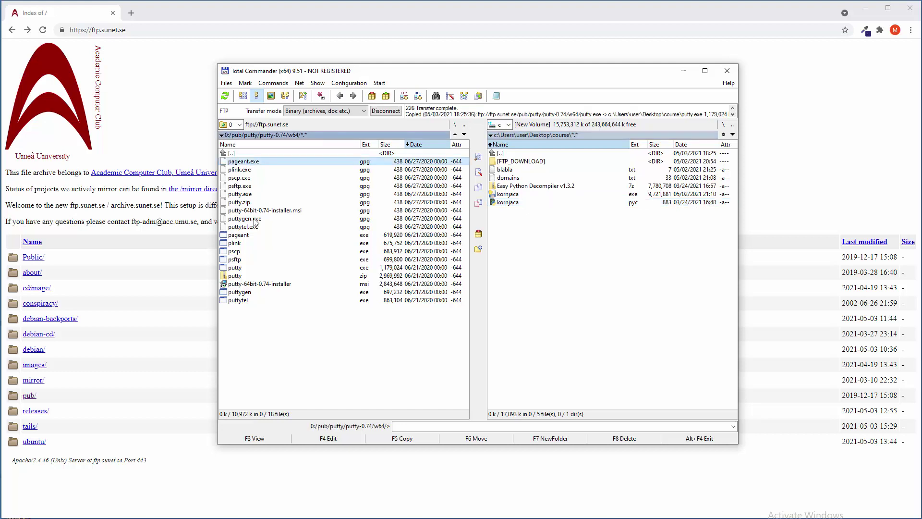
{"action": "left_click", "coordinate": [251, 162]}
{"action": "right_click", "coordinate": [250, 164]}
{"action": "right_click", "coordinate": [243, 302]}
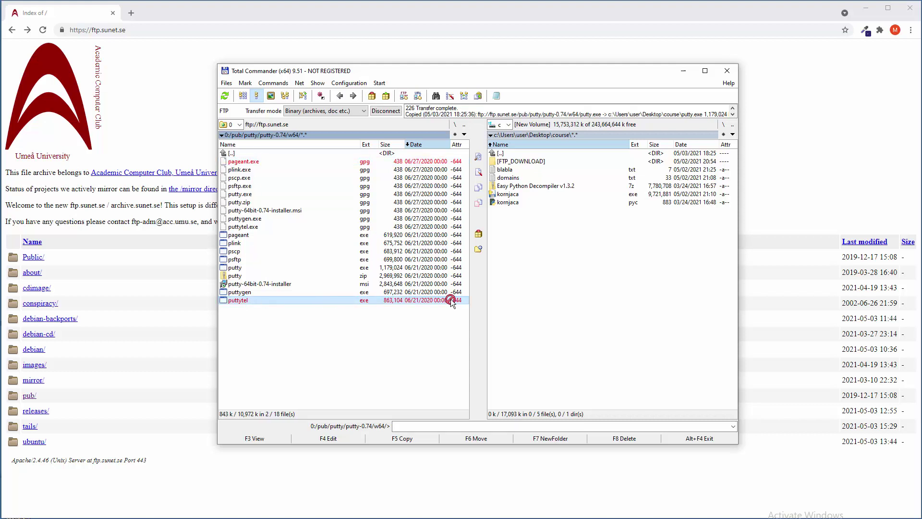
{"action": "key", "text": "F5"}
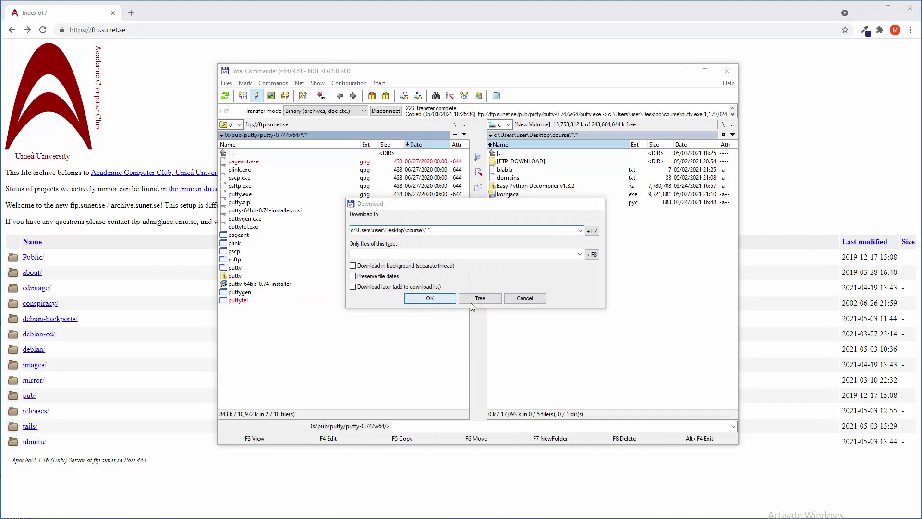
{"action": "key", "text": "Return"}
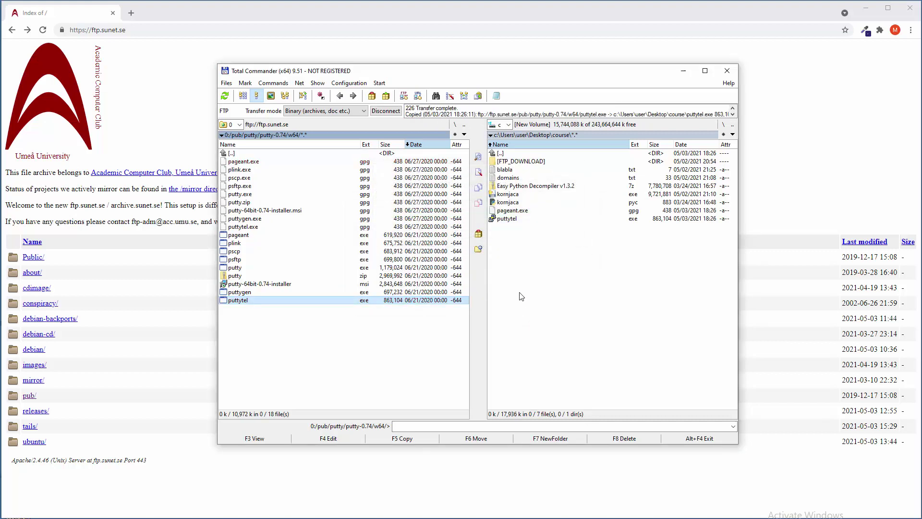
Step: Delete pageant.exe.gpg and puttytel.exe from the local course folder to the recycle bin
{"action": "left_click", "coordinate": [513, 212]}
{"action": "left_click", "coordinate": [517, 222]}
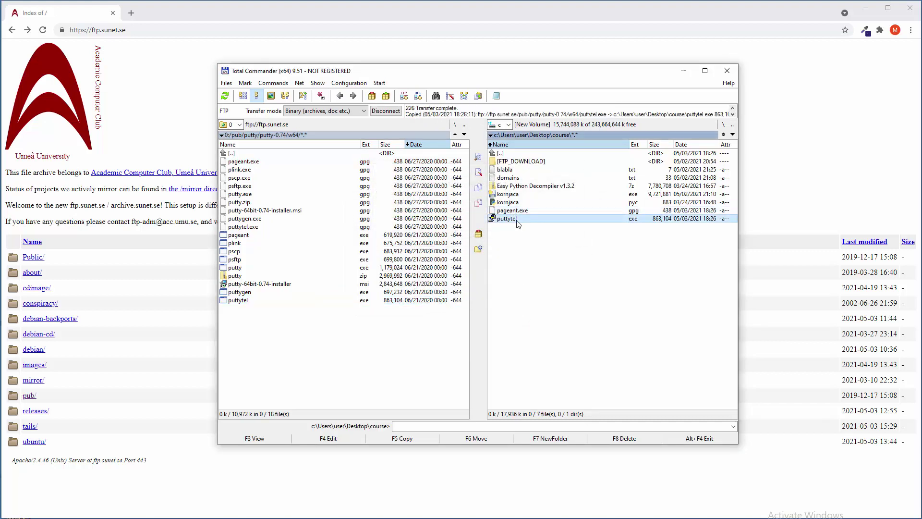
{"action": "left_click", "coordinate": [514, 211], "text": "shift"}
{"action": "key", "text": "F8"}
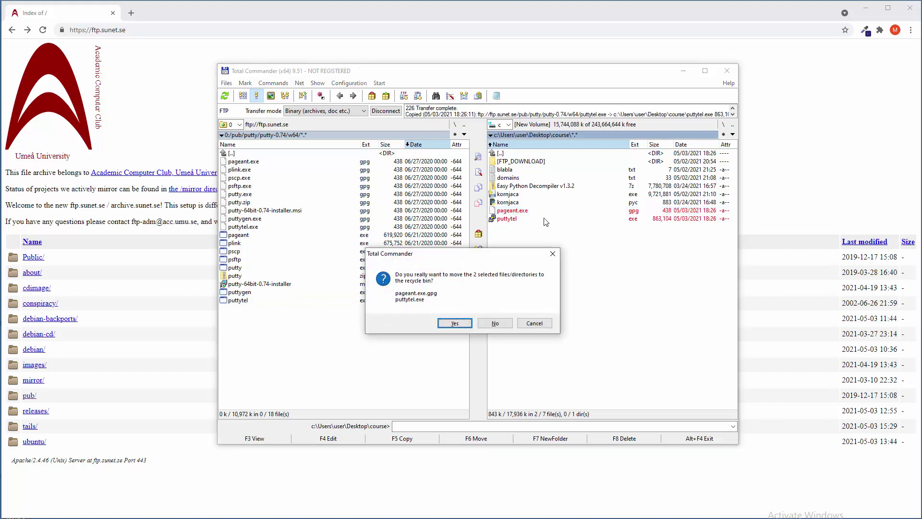
{"action": "left_click", "coordinate": [455, 323]}
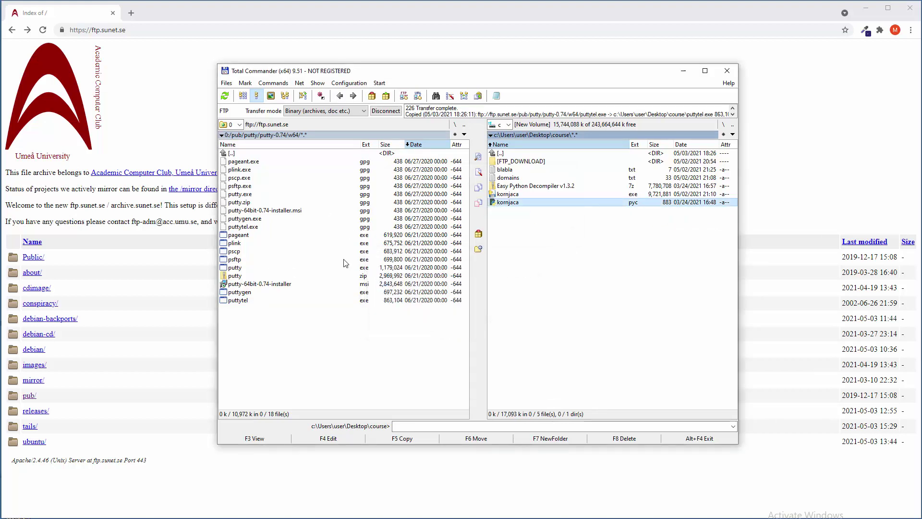
Step: Select all files in the remote w64 folder, and clear that selection
{"action": "left_click", "coordinate": [302, 355]}
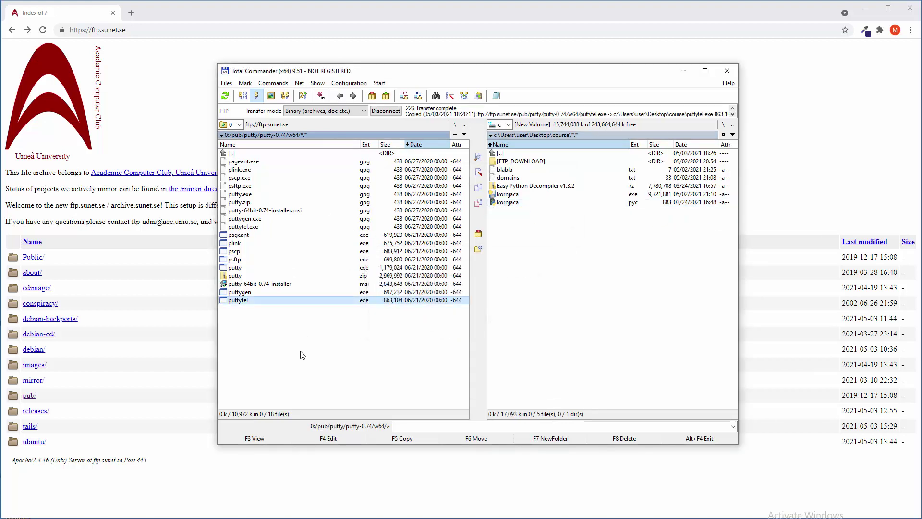
{"action": "key", "text": "ctrl+a"}
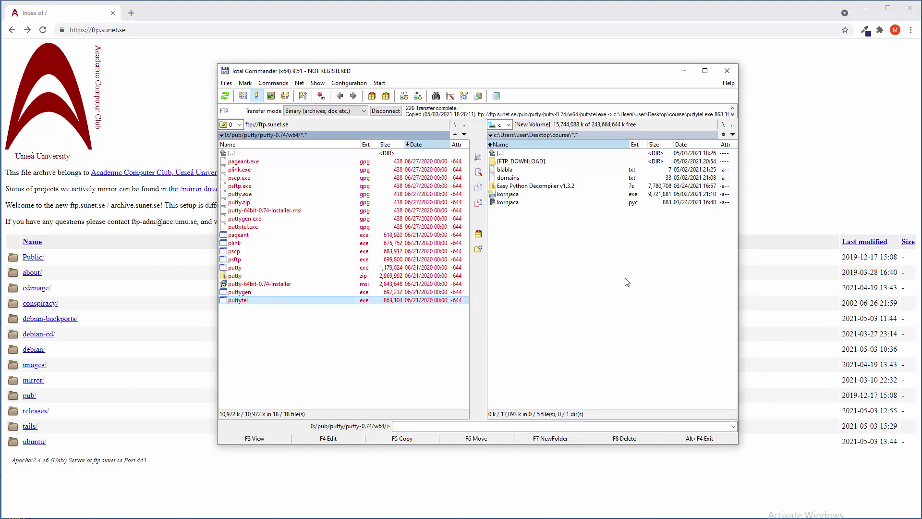
{"action": "left_click", "coordinate": [303, 228]}
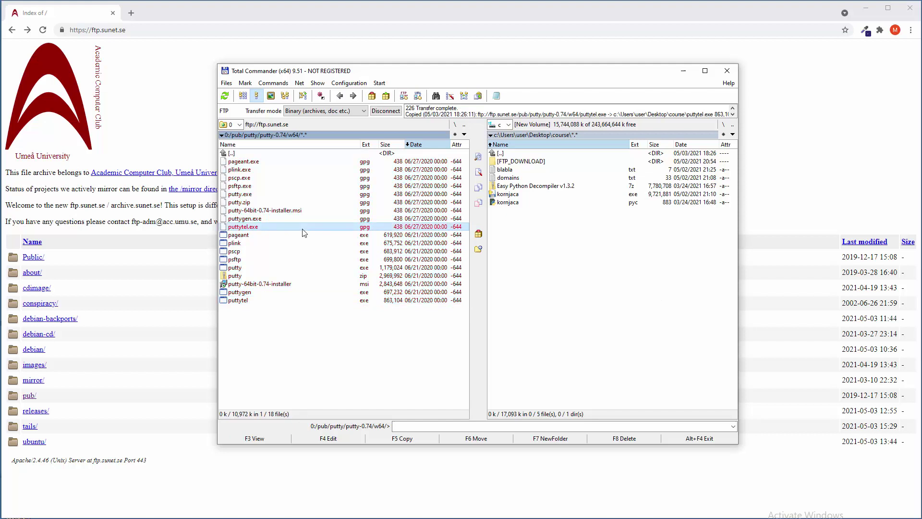
Step: Select the consecutive range of files from pageant.exe.gpg to puttytel.exe.gpg in the remote folder, and clear the selection
{"action": "left_click", "coordinate": [251, 163]}
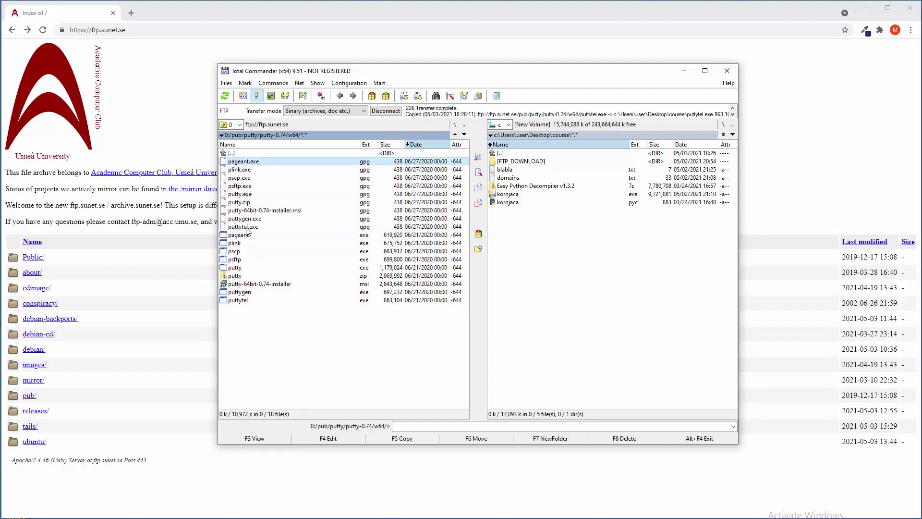
{"action": "left_click", "coordinate": [247, 229]}
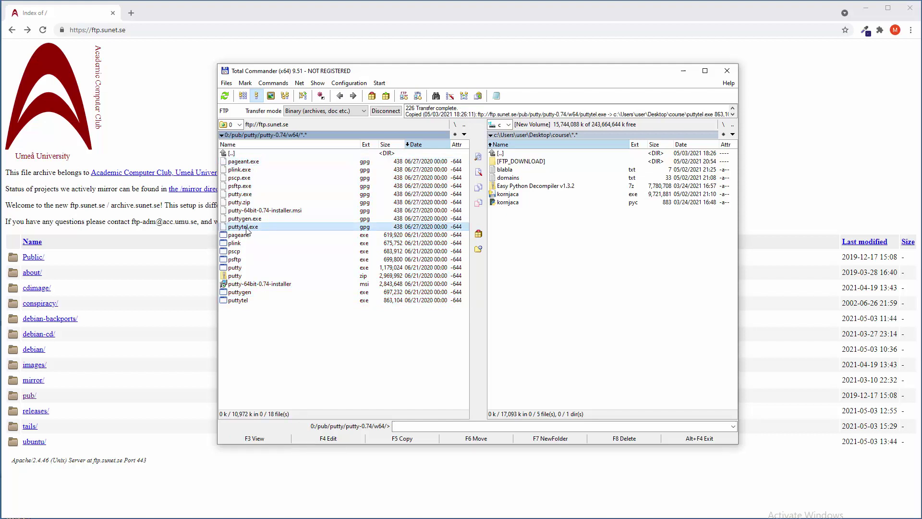
{"action": "left_click", "coordinate": [254, 163]}
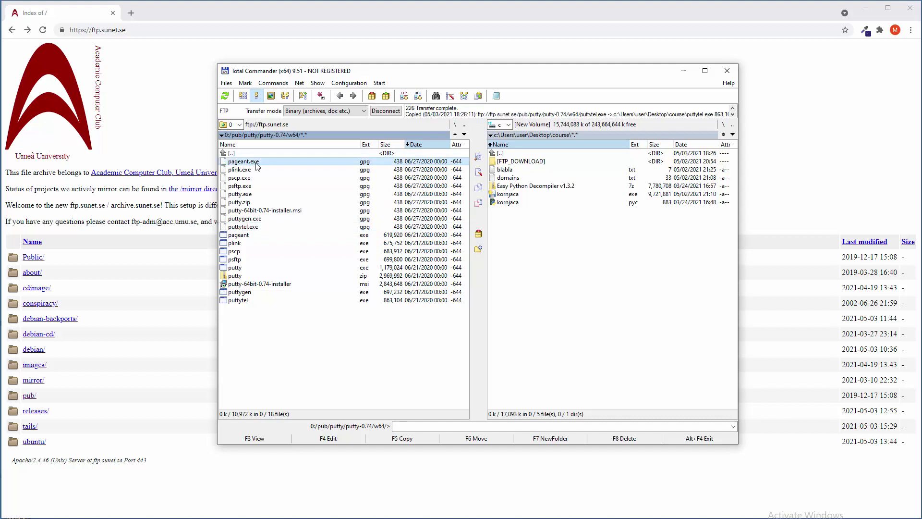
{"action": "left_click", "coordinate": [246, 229], "text": "shift"}
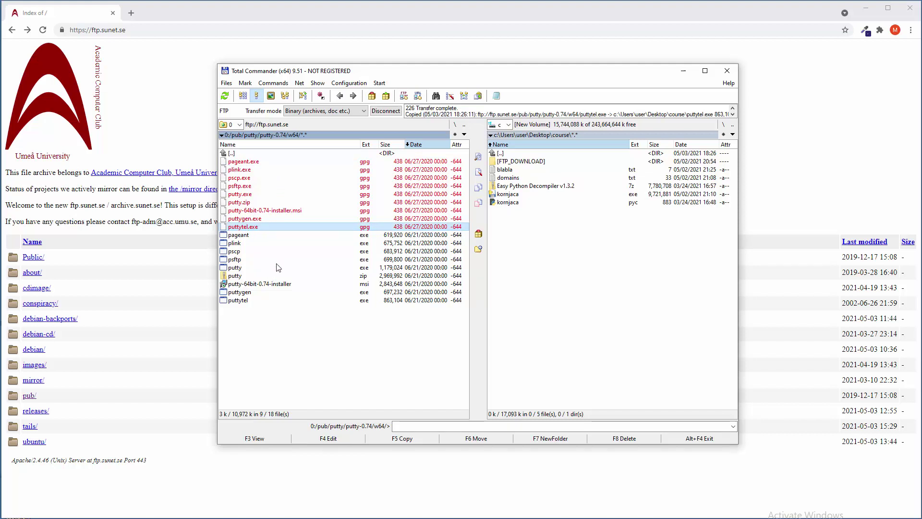
{"action": "left_click", "coordinate": [269, 219]}
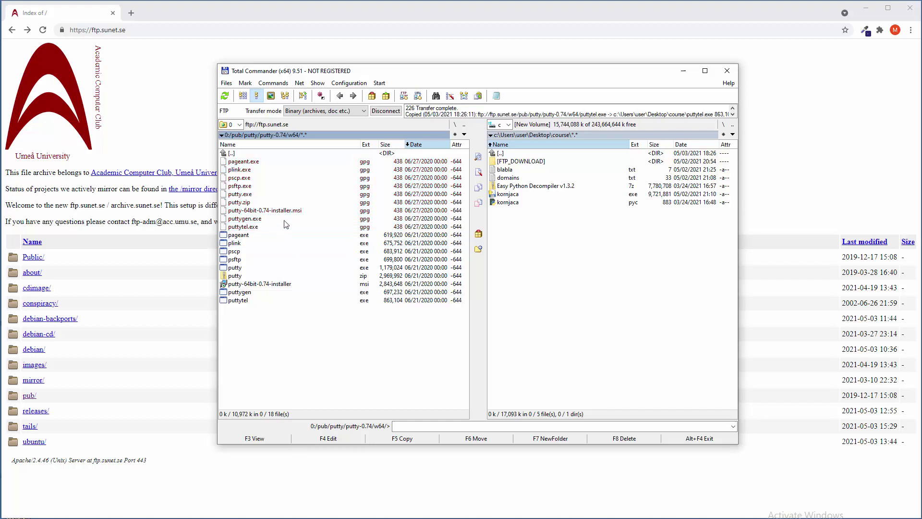
{"action": "left_click", "coordinate": [250, 163], "text": "shift"}
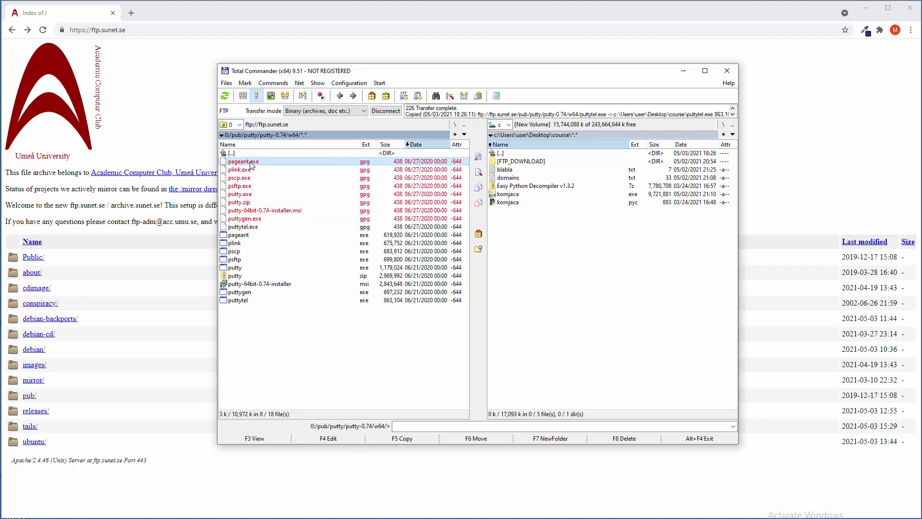
{"action": "left_click", "coordinate": [273, 243]}
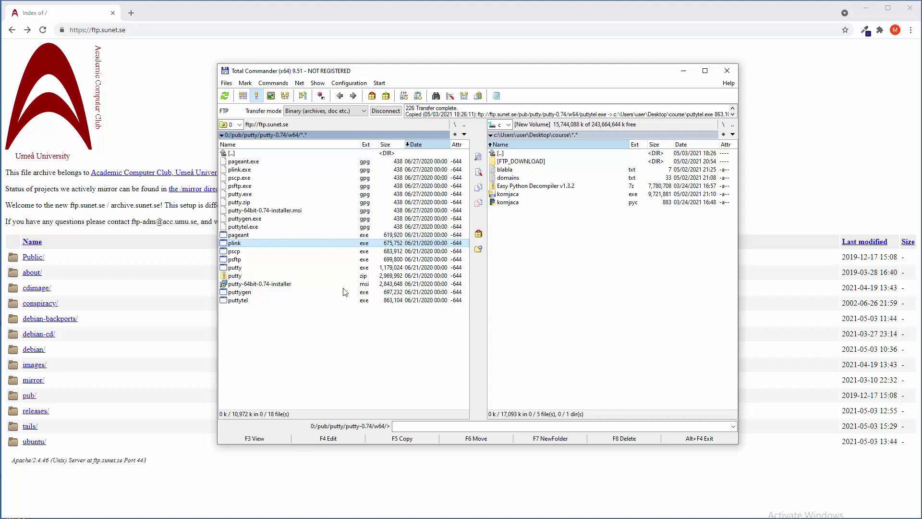
Step: Select the range from pageant.exe to putty.exe in the remote w64 folder and download it to the local course folder
{"action": "left_click", "coordinate": [239, 237]}
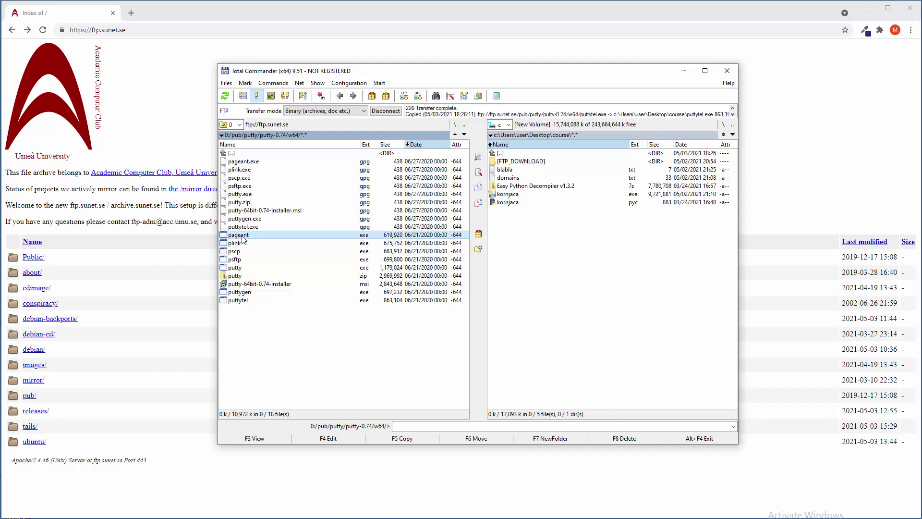
{"action": "left_click", "coordinate": [245, 268], "text": "shift"}
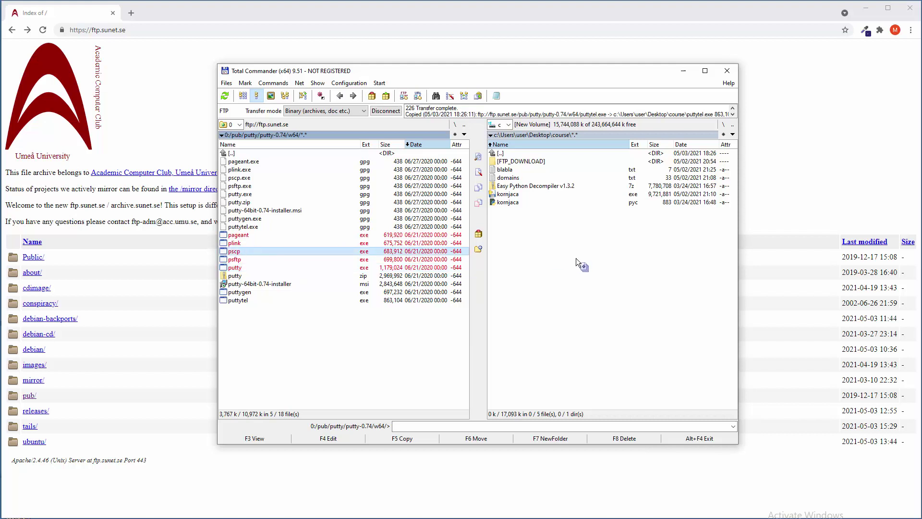
{"action": "key", "text": "F5"}
{"action": "left_click", "coordinate": [430, 299]}
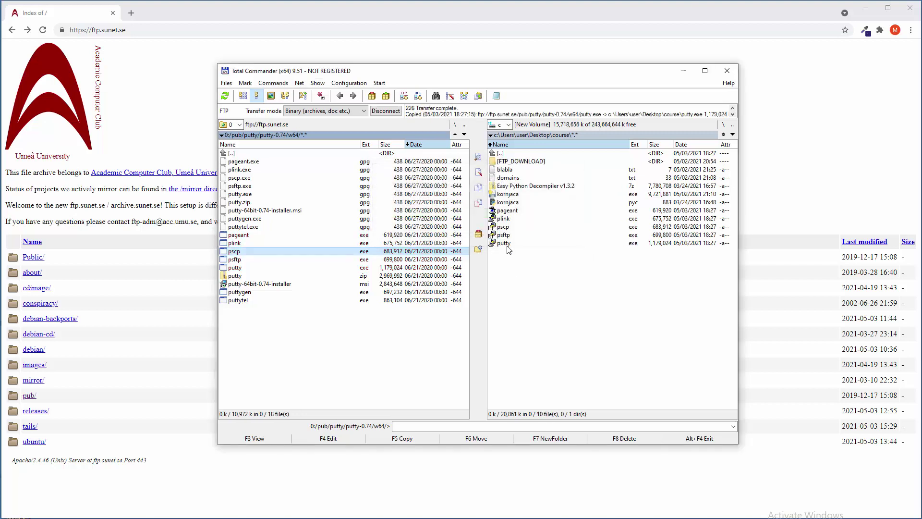
Step: Delete plink.exe, pscp.exe, psftp.exe, putty.exe and pageant.exe from the local course folder to the recycle bin
{"action": "left_click", "coordinate": [509, 220]}
{"action": "left_click", "coordinate": [517, 242], "text": "shift"}
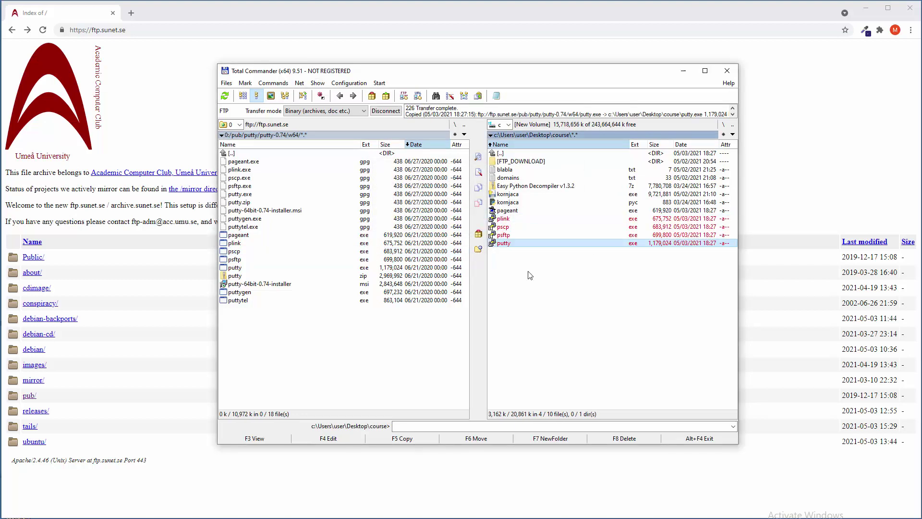
{"action": "key", "text": "Delete"}
{"action": "key", "text": "Return"}
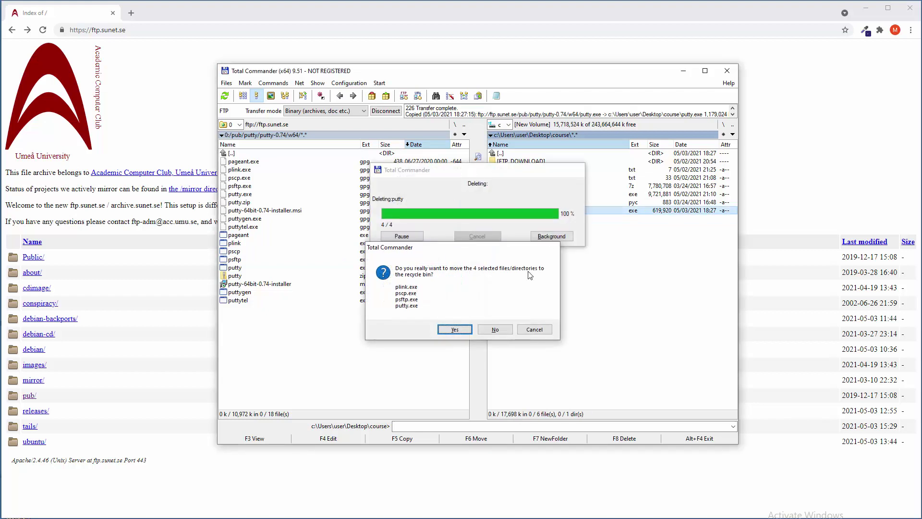
{"action": "left_click", "coordinate": [515, 203]}
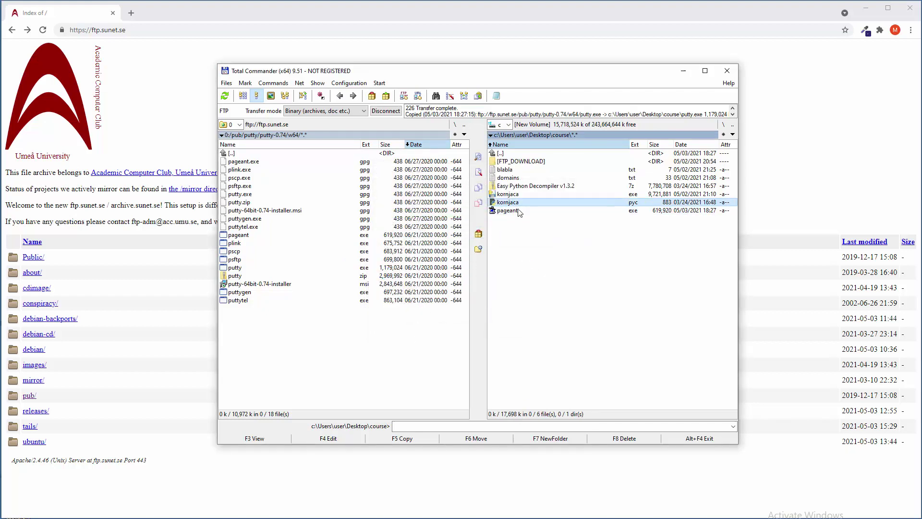
{"action": "left_click", "coordinate": [519, 211]}
{"action": "key", "text": "Delete"}
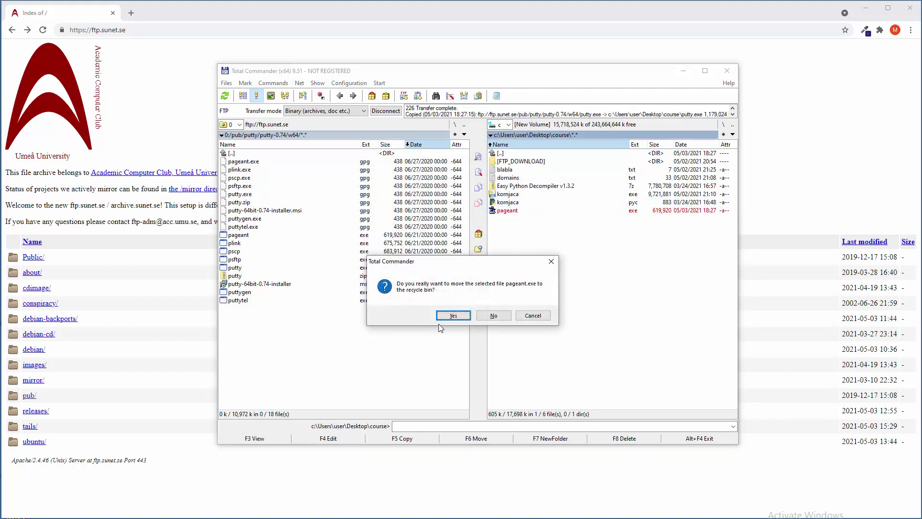
{"action": "left_click", "coordinate": [457, 310]}
Step: Go up to the remote putty-0.74 folder and download the whole w64 folder to the local course folder
{"action": "left_click", "coordinate": [318, 382]}
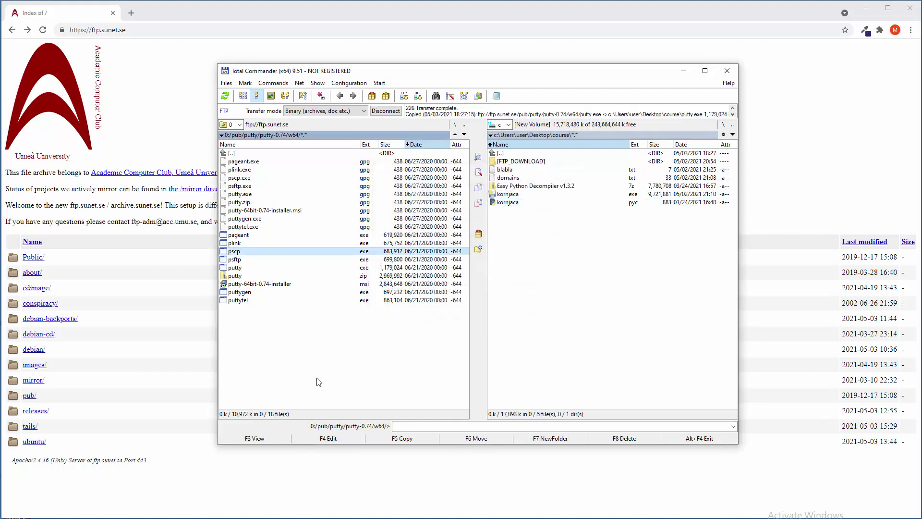
{"action": "double_click", "coordinate": [236, 154]}
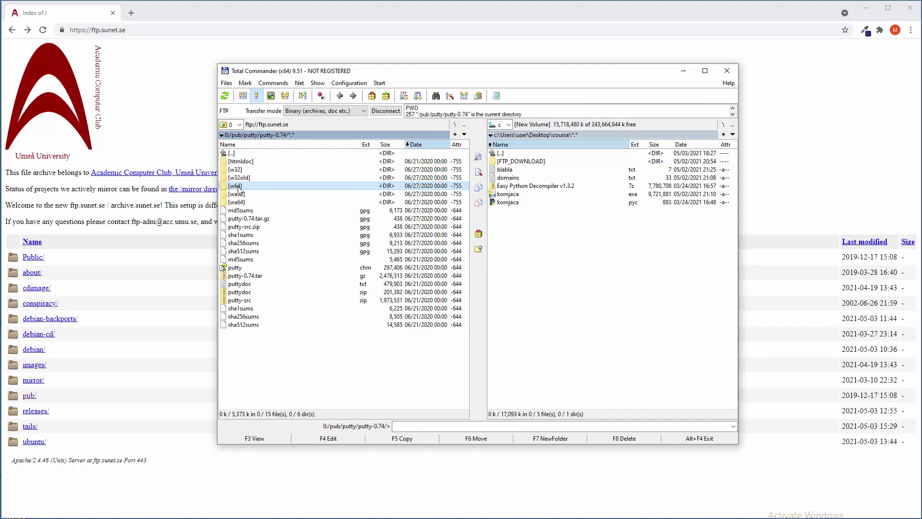
{"action": "key", "text": "Insert"}
{"action": "key", "text": "F5"}
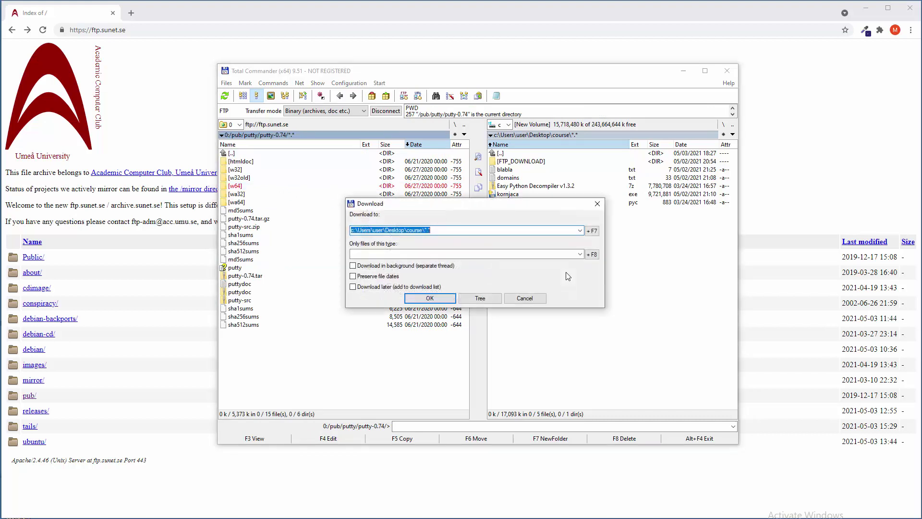
{"action": "left_click", "coordinate": [430, 298]}
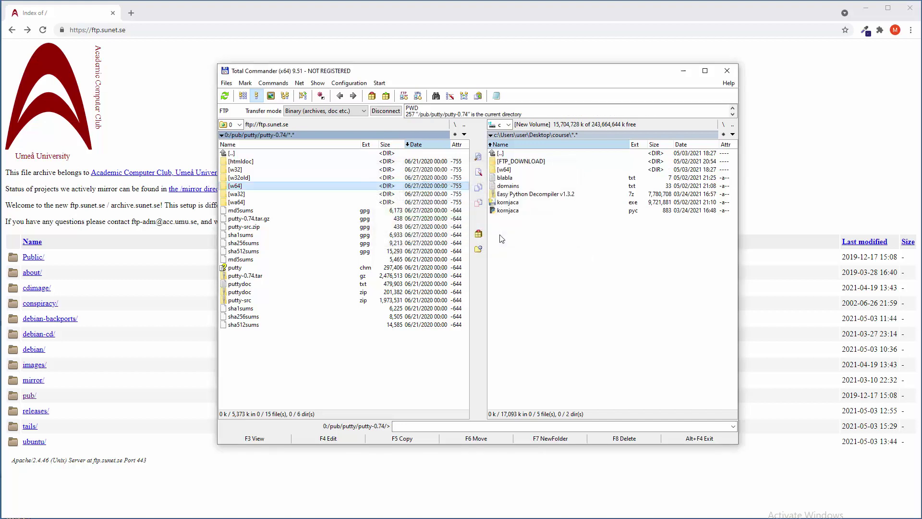
Step: Delete the downloaded w64 folder from the local course folder to the recycle bin
{"action": "left_click", "coordinate": [505, 170]}
{"action": "key", "text": "F8"}
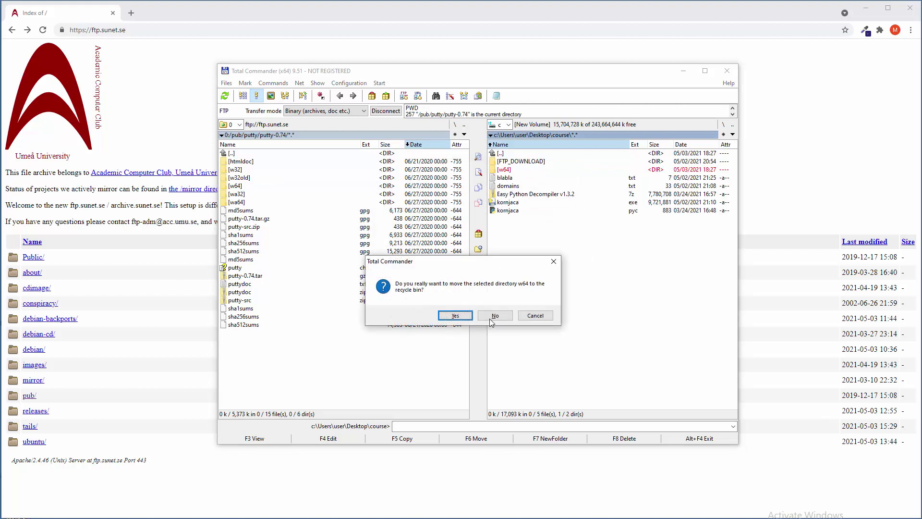
{"action": "left_click", "coordinate": [461, 316]}
{"action": "key", "text": "Return"}
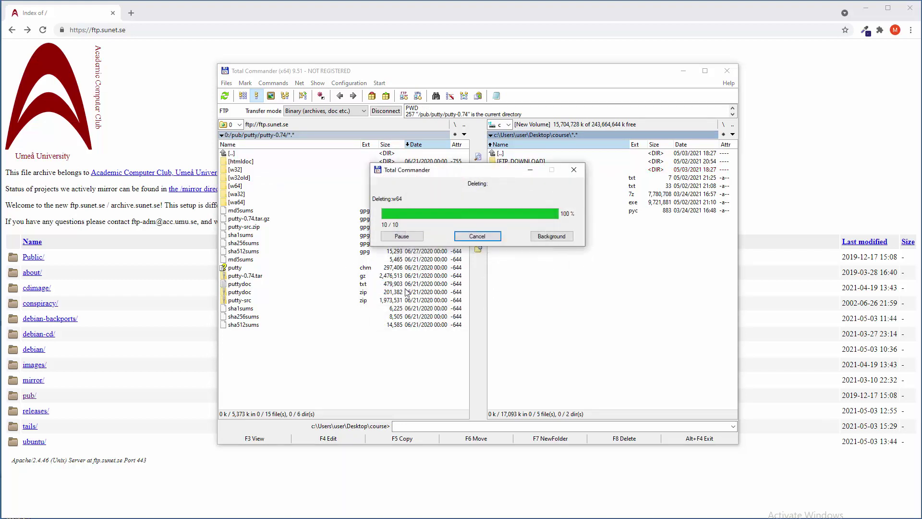
Step: Download the remote w64 folder to the local course folder as a background transfer, and move the progress and main windows apart
{"action": "key", "text": "Tab"}
{"action": "left_click", "coordinate": [242, 194]}
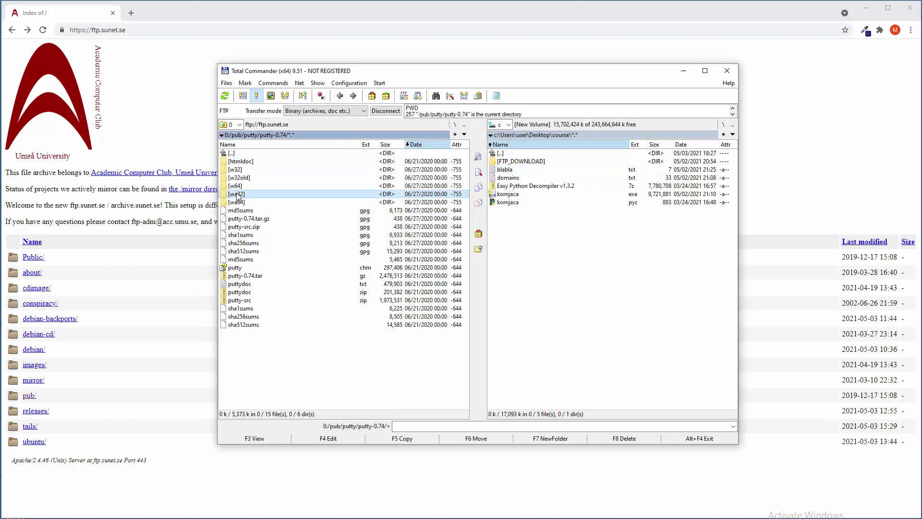
{"action": "left_click", "coordinate": [237, 186]}
{"action": "left_click_drag", "start_coordinate": [236, 187], "coordinate": [537, 251]}
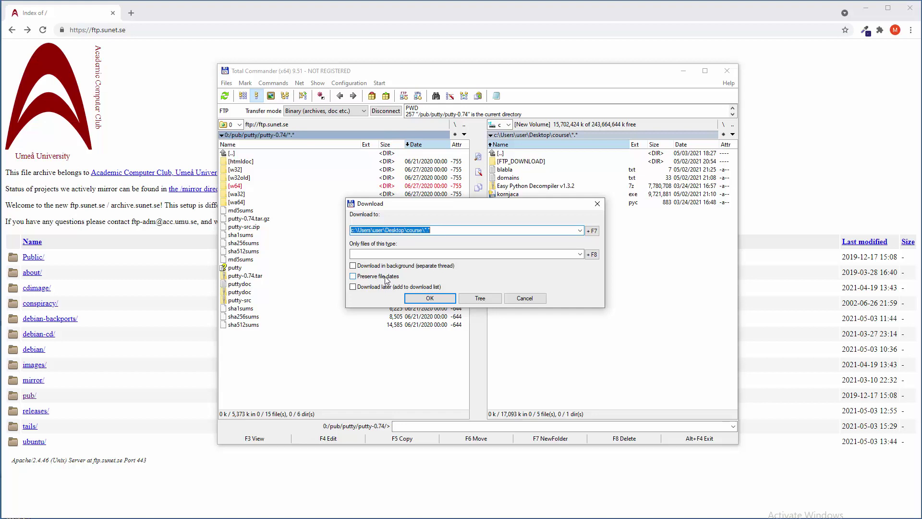
{"action": "left_click", "coordinate": [353, 266]}
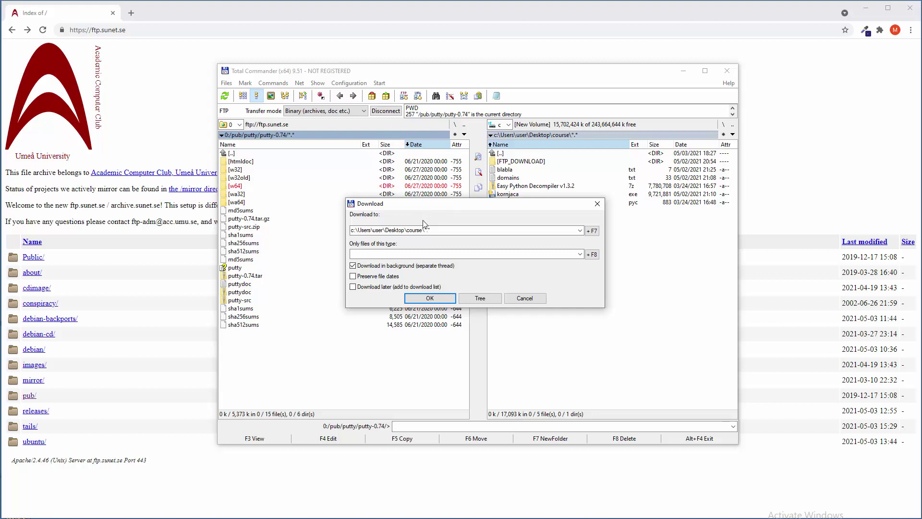
{"action": "left_click", "coordinate": [446, 301]}
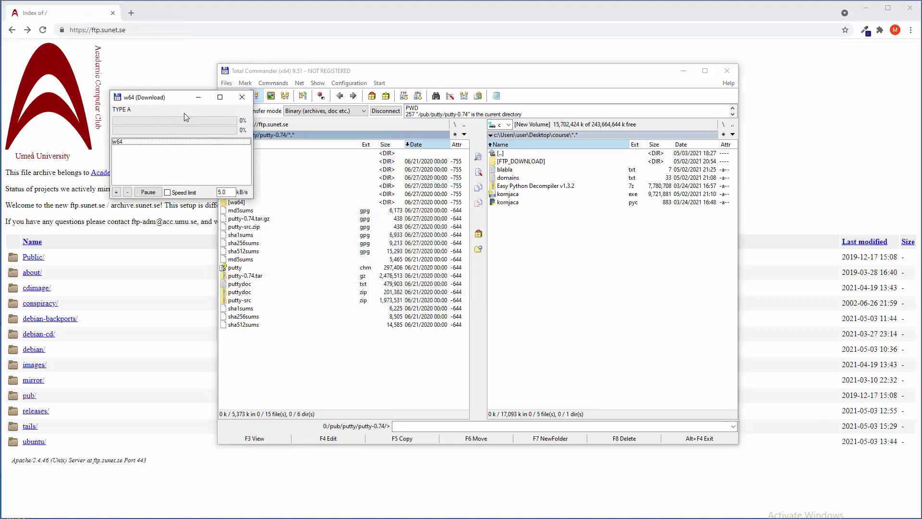
{"action": "left_click_drag", "start_coordinate": [183, 97], "coordinate": [173, 189]}
{"action": "left_click_drag", "start_coordinate": [374, 77], "coordinate": [436, 82]}
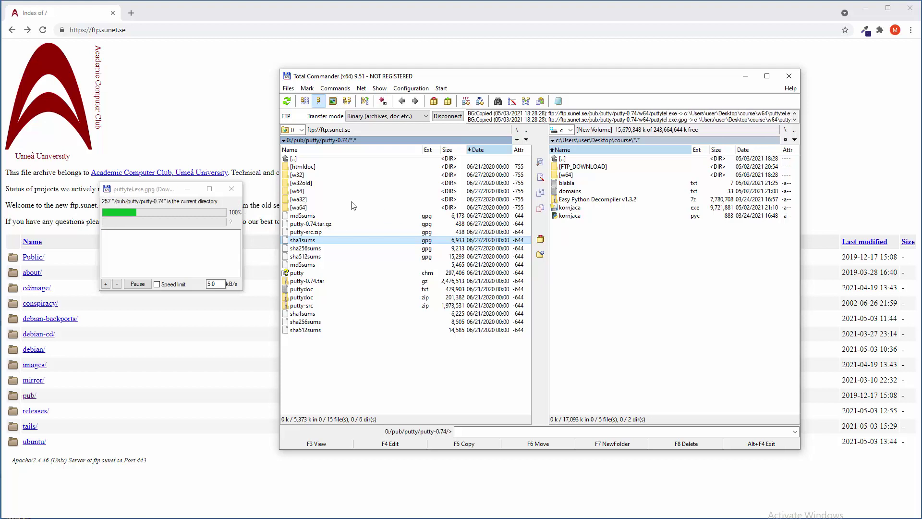
Step: Look inside the background-downloaded w64 folder, return to the course folder and delete w64 to the recycle bin
{"action": "double_click", "coordinate": [567, 175]}
{"action": "double_click", "coordinate": [578, 158]}
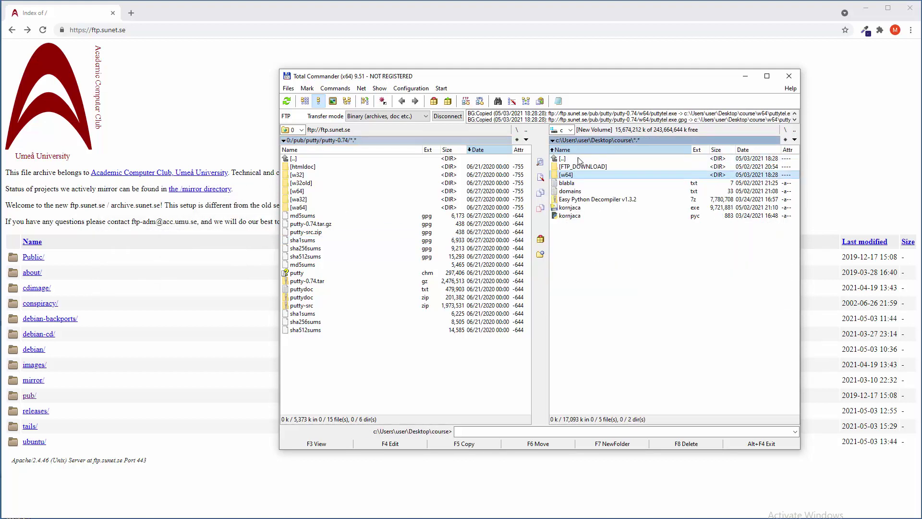
{"action": "left_click", "coordinate": [578, 184]}
{"action": "left_click", "coordinate": [581, 175]}
{"action": "key", "text": "Delete"}
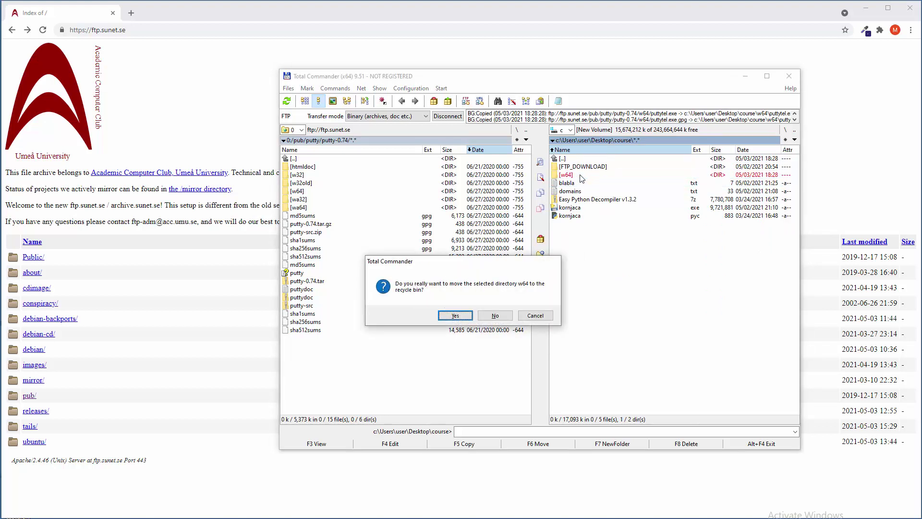
{"action": "key", "text": "Return"}
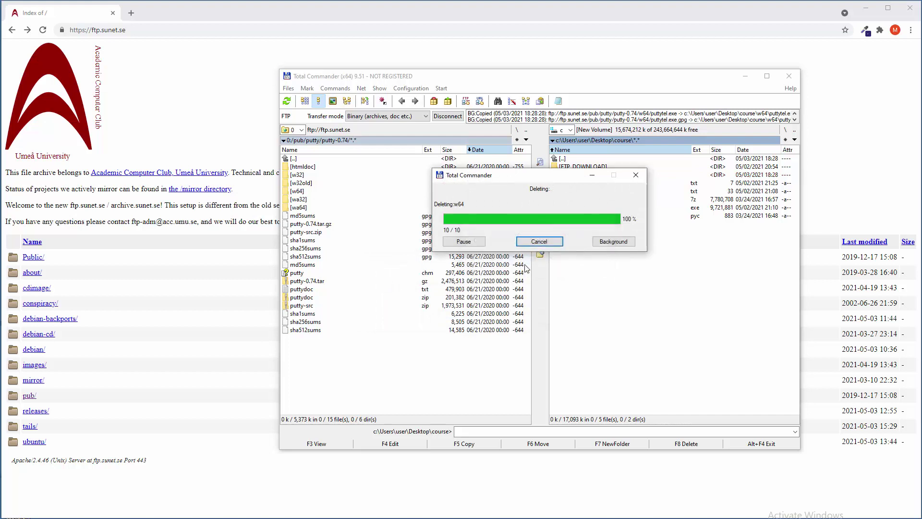
{"action": "left_click", "coordinate": [368, 241]}
{"action": "left_click", "coordinate": [603, 262]}
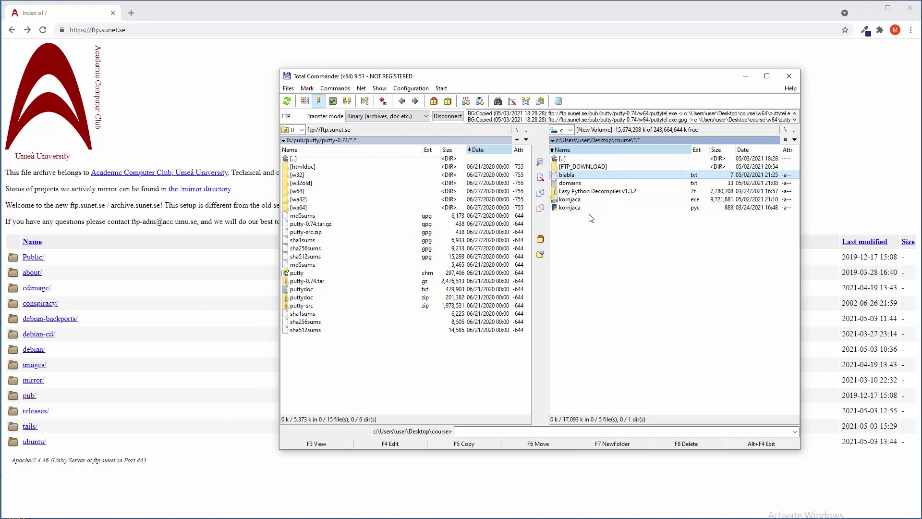
{"action": "left_click", "coordinate": [573, 186]}
{"action": "mouse_move", "coordinate": [579, 185]}
{"action": "left_mouse_down"}
{"action": "mouse_move", "coordinate": [375, 253]}
{"action": "mouse_move", "coordinate": [317, 225]}
{"action": "mouse_move", "coordinate": [582, 197]}
{"action": "mouse_move", "coordinate": [596, 183]}
{"action": "left_mouse_up"}
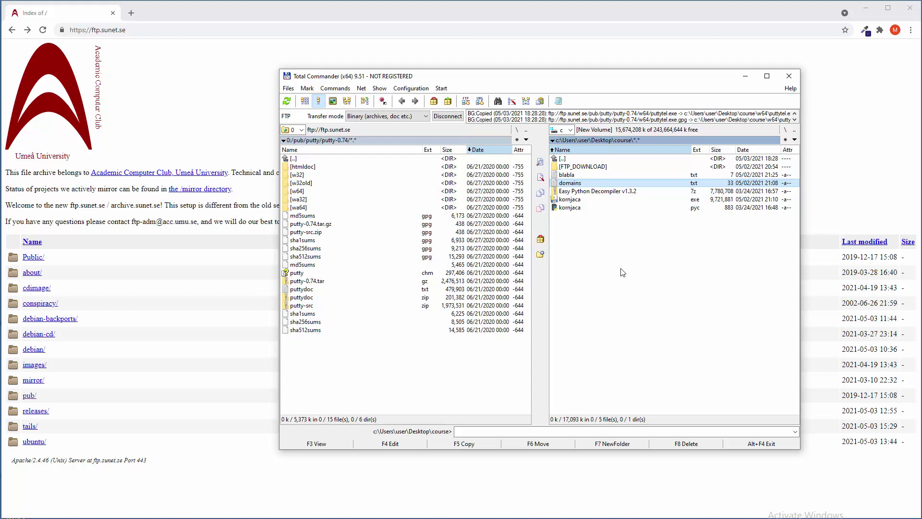
{"action": "left_click", "coordinate": [478, 339]}
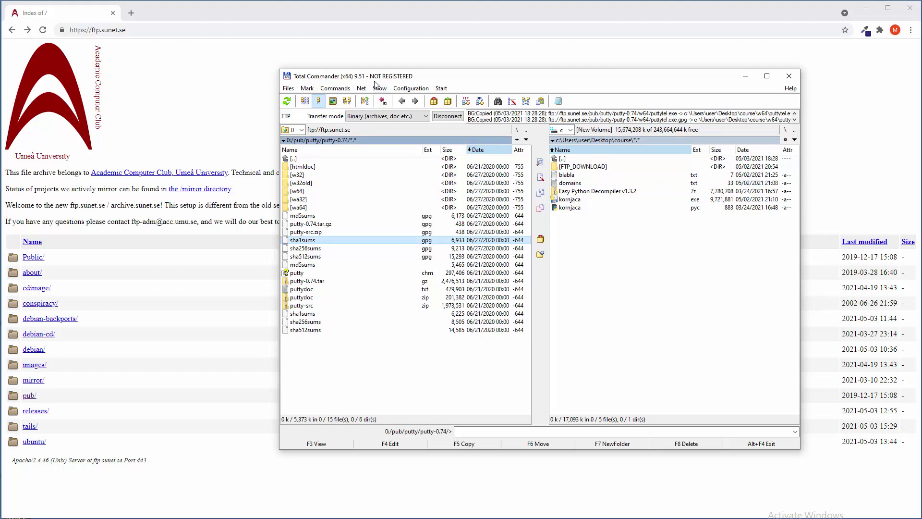
Step: Set the FTP transfer mode to Automatic and accept the preset list of file types for ASCII transfer
{"action": "left_click_drag", "start_coordinate": [381, 77], "coordinate": [339, 57]}
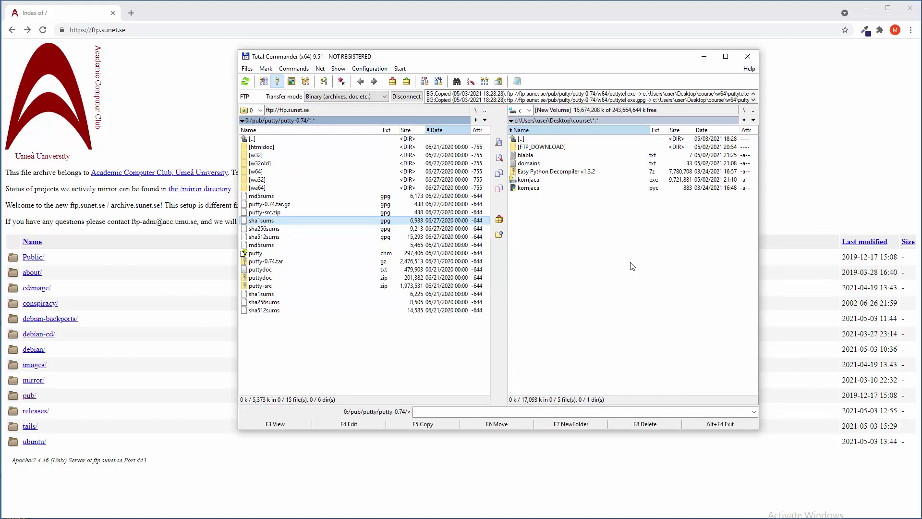
{"action": "left_click", "coordinate": [385, 97]}
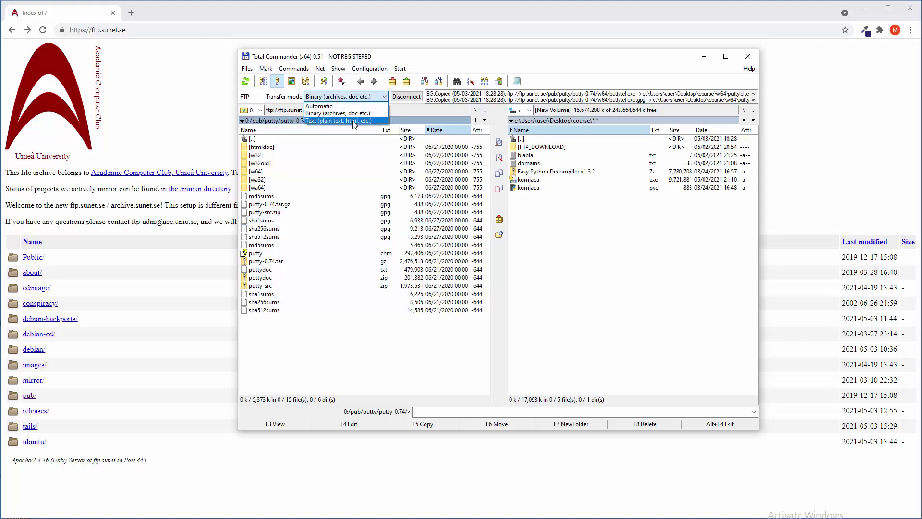
{"action": "left_click", "coordinate": [353, 107]}
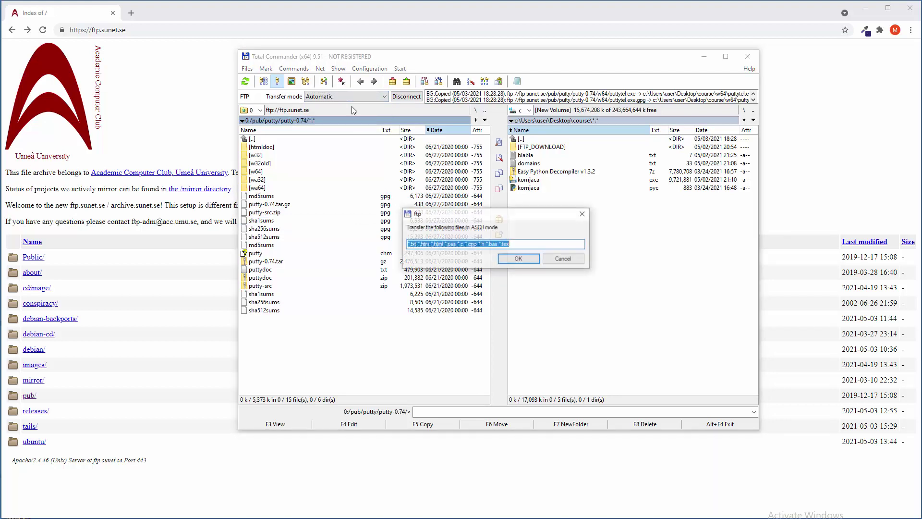
{"action": "left_click", "coordinate": [516, 259]}
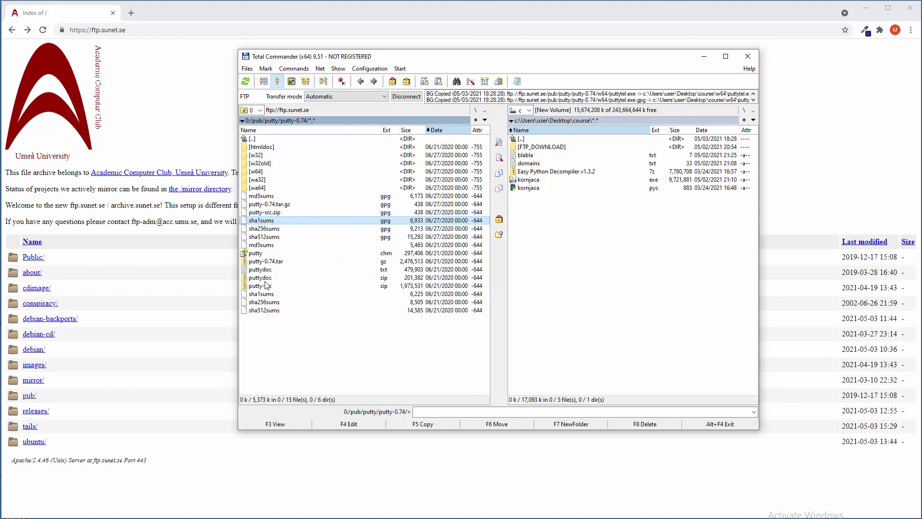
Step: Switch the transfer mode to Binary and Text, and return it to Automatic with the preset ASCII file types
{"action": "left_click", "coordinate": [265, 280]}
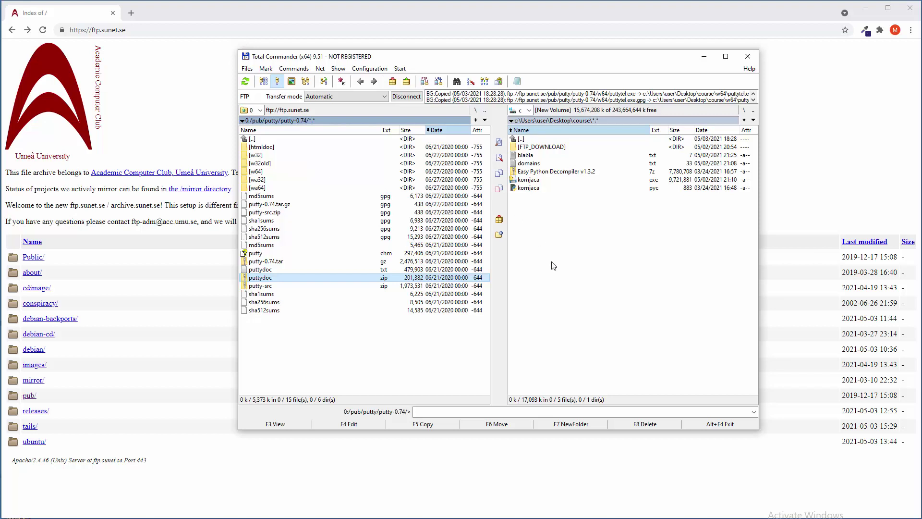
{"action": "left_click", "coordinate": [331, 96]}
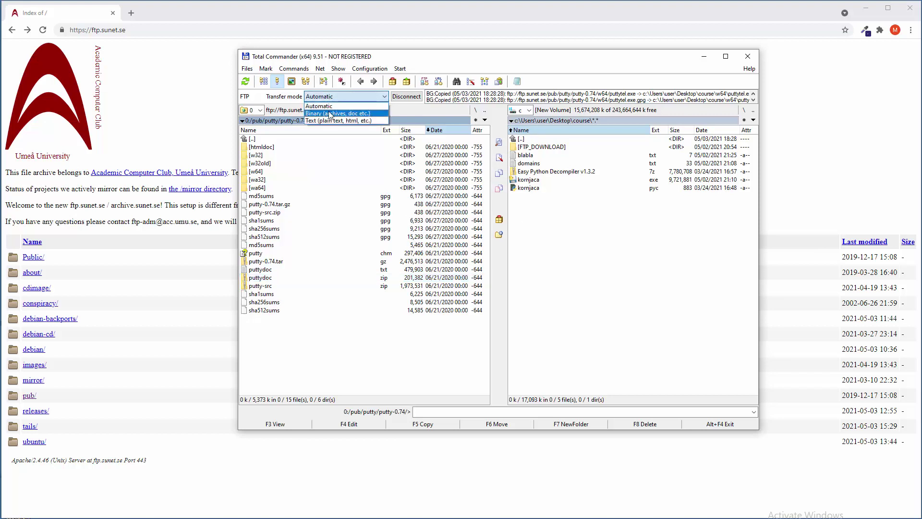
{"action": "left_click", "coordinate": [329, 113]}
{"action": "left_click", "coordinate": [335, 99]}
{"action": "left_click", "coordinate": [324, 120]}
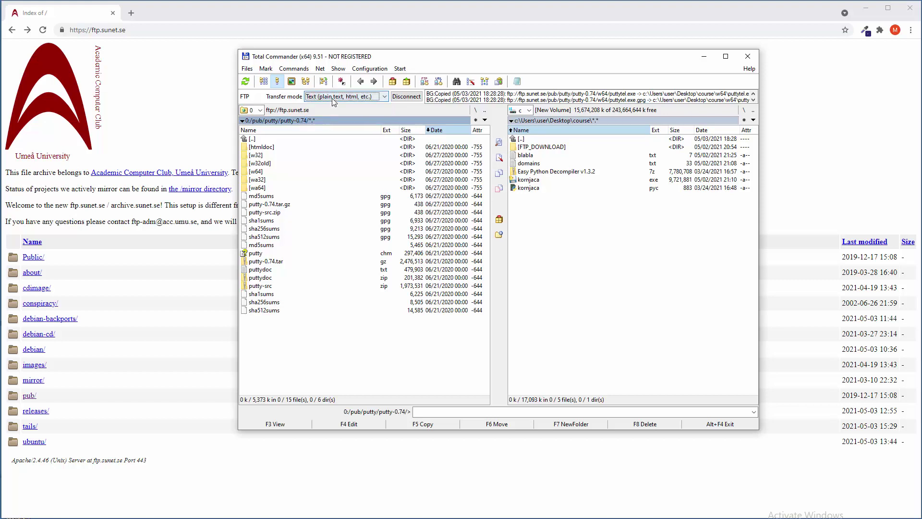
{"action": "left_click", "coordinate": [334, 102]}
{"action": "left_click", "coordinate": [332, 123]}
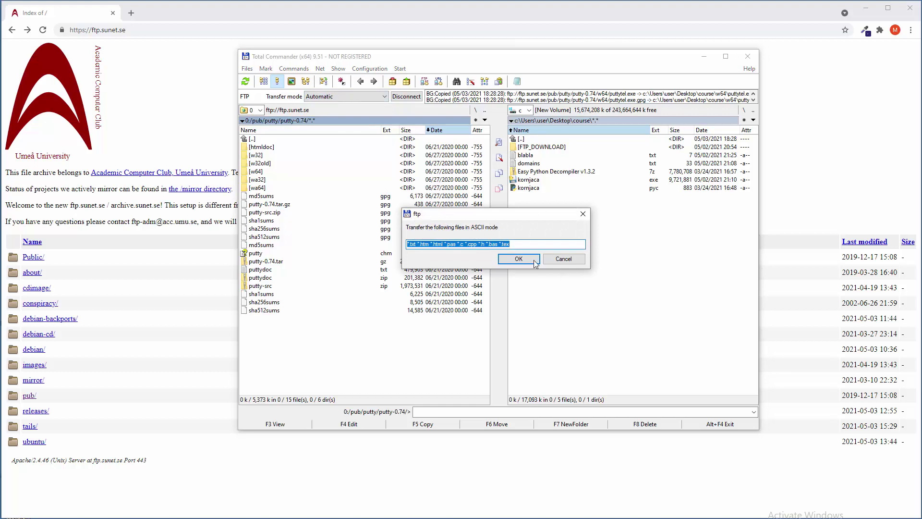
{"action": "left_click", "coordinate": [534, 260]}
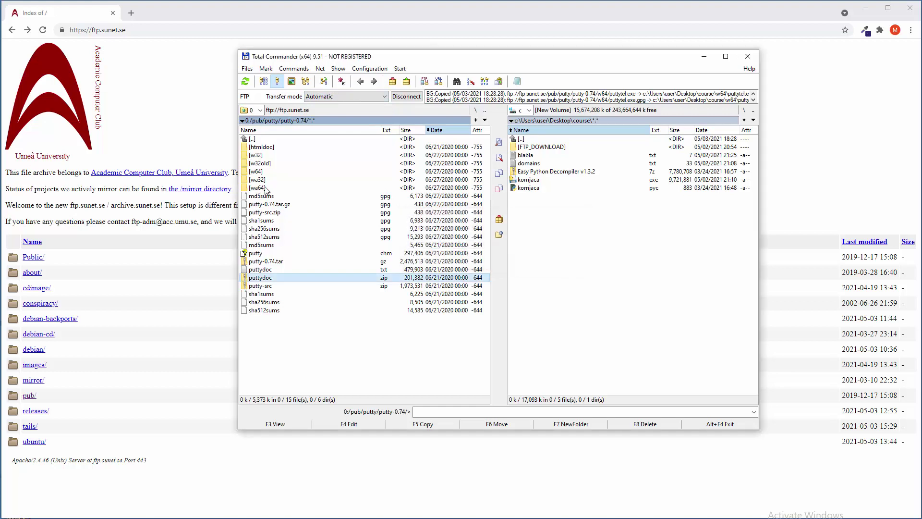
Step: Open the remote w64 folder and download putty.zip to the local course folder in the background
{"action": "double_click", "coordinate": [264, 172]}
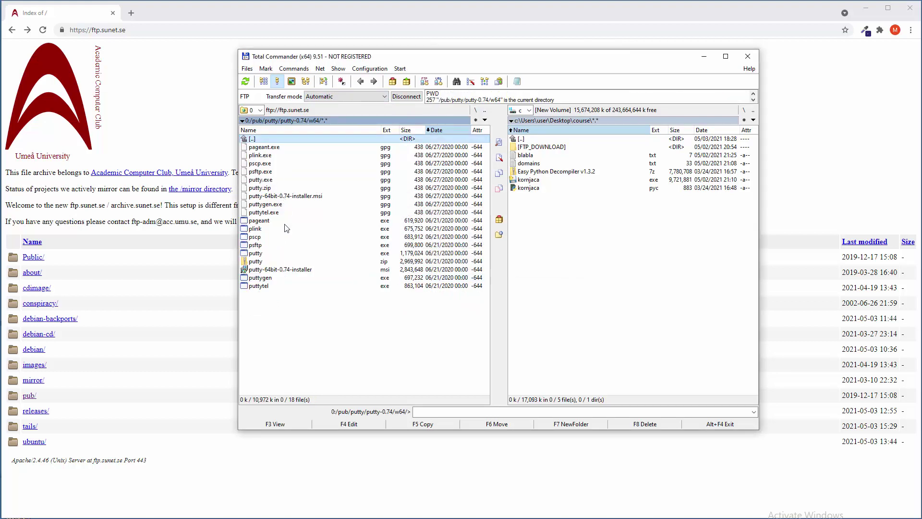
{"action": "left_click", "coordinate": [258, 263]}
{"action": "key", "text": "F5"}
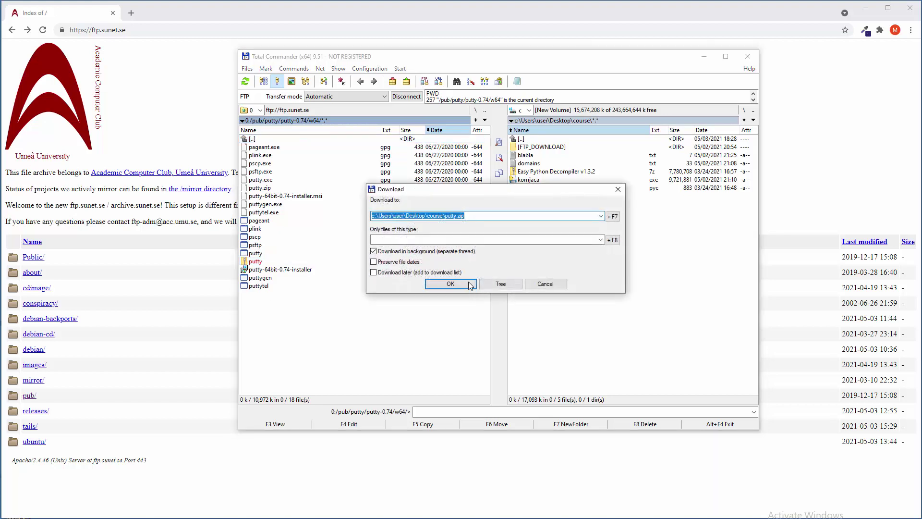
{"action": "left_click", "coordinate": [461, 283]}
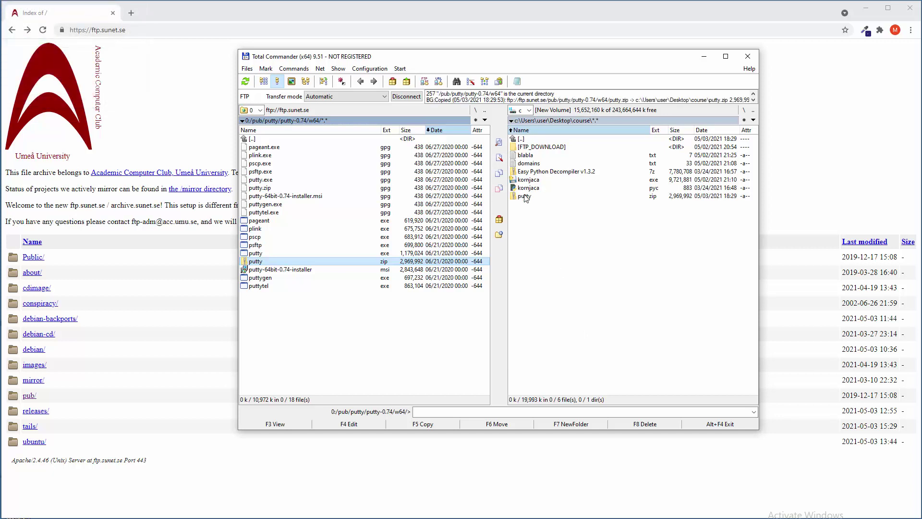
Step: Extract the local putty.zip with 7-Zip into its own putty folder, and open that folder
{"action": "left_click", "coordinate": [546, 249]}
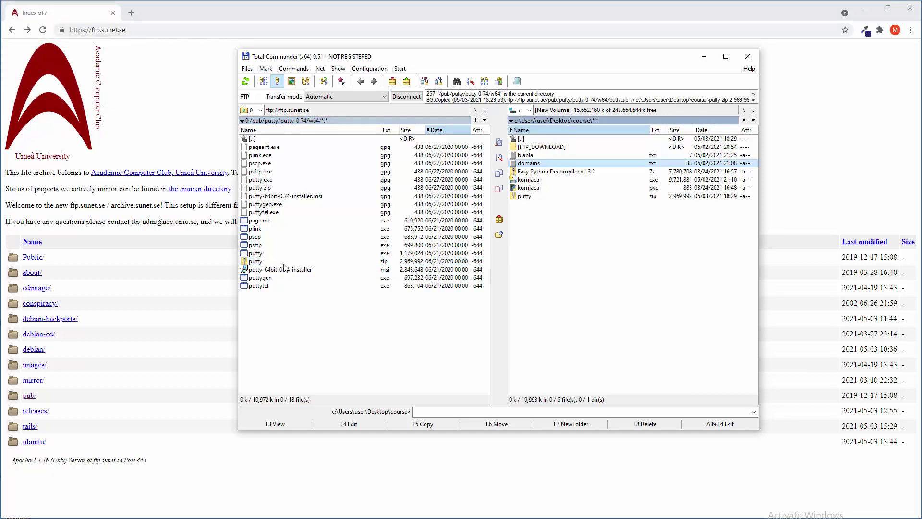
{"action": "left_click", "coordinate": [533, 198]}
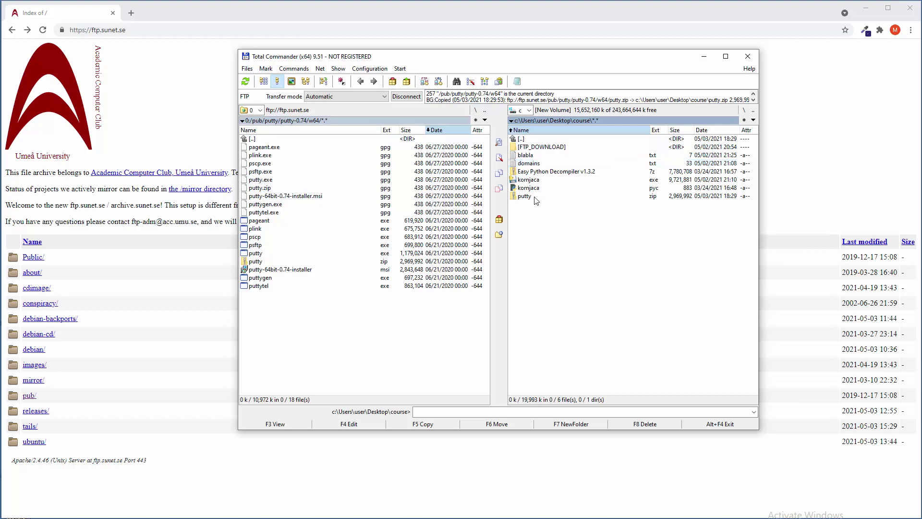
{"action": "right_click", "coordinate": [530, 200]}
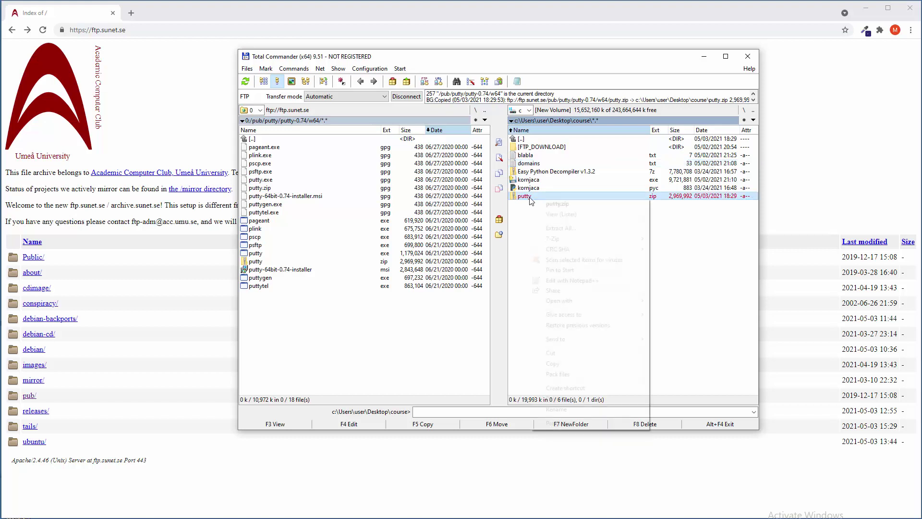
{"action": "mouse_move", "coordinate": [587, 241]}
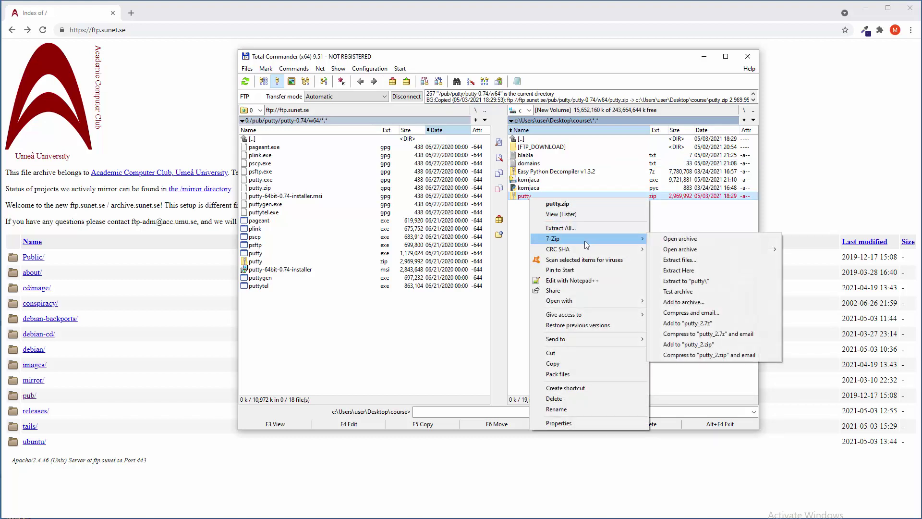
{"action": "left_click", "coordinate": [691, 281]}
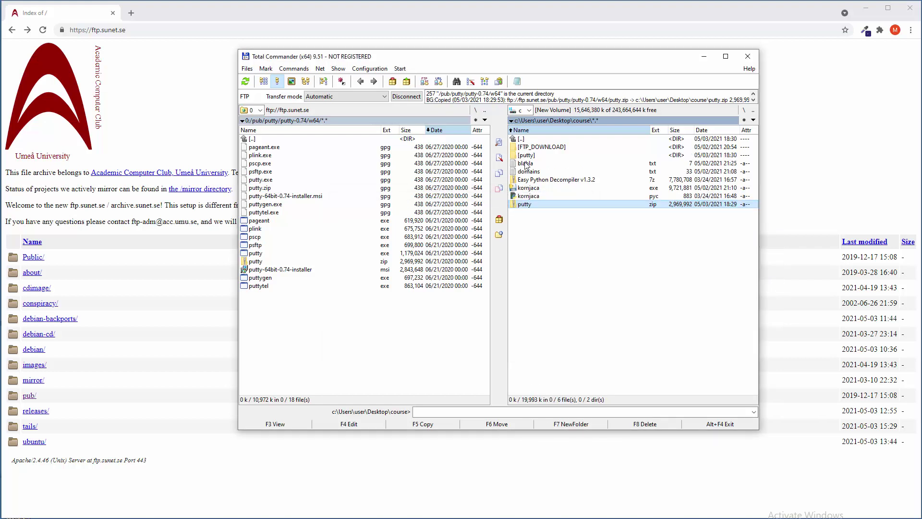
{"action": "double_click", "coordinate": [527, 155]}
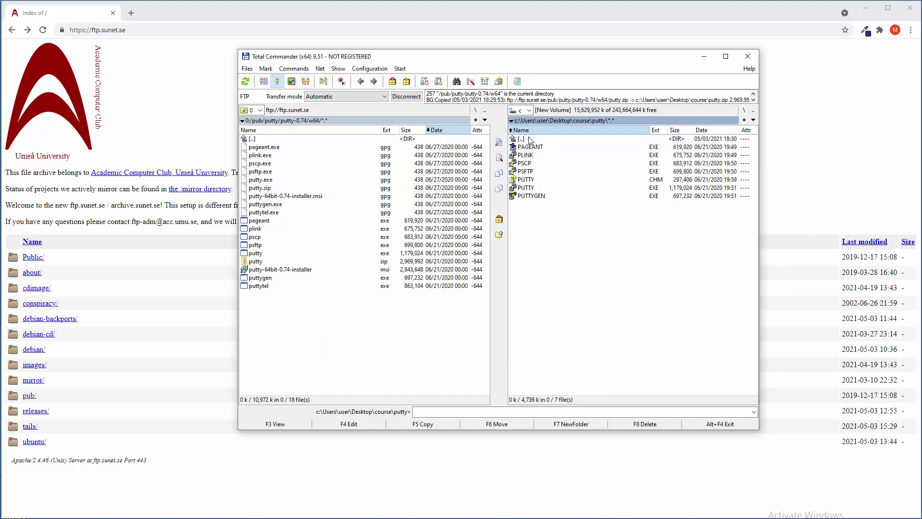
Step: Delete the putty folder and putty.zip from the local course folder, and disconnect from the FTP server
{"action": "double_click", "coordinate": [531, 140]}
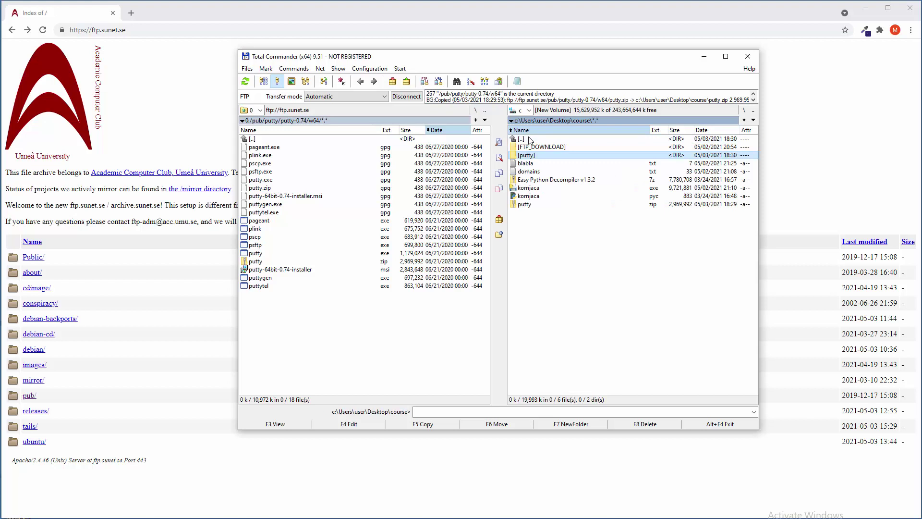
{"action": "left_click", "coordinate": [526, 204], "text": "ctrl"}
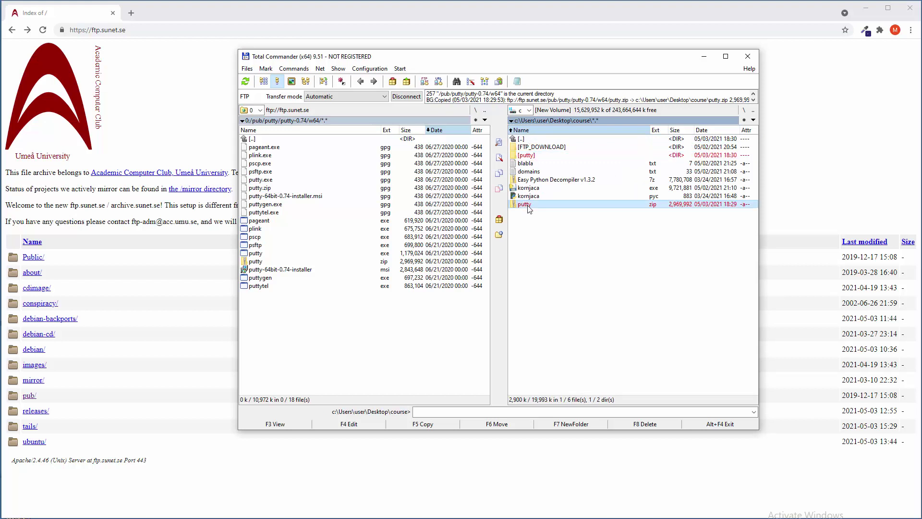
{"action": "key", "text": "Delete"}
{"action": "key", "text": "Return"}
{"action": "left_click", "coordinate": [485, 246]}
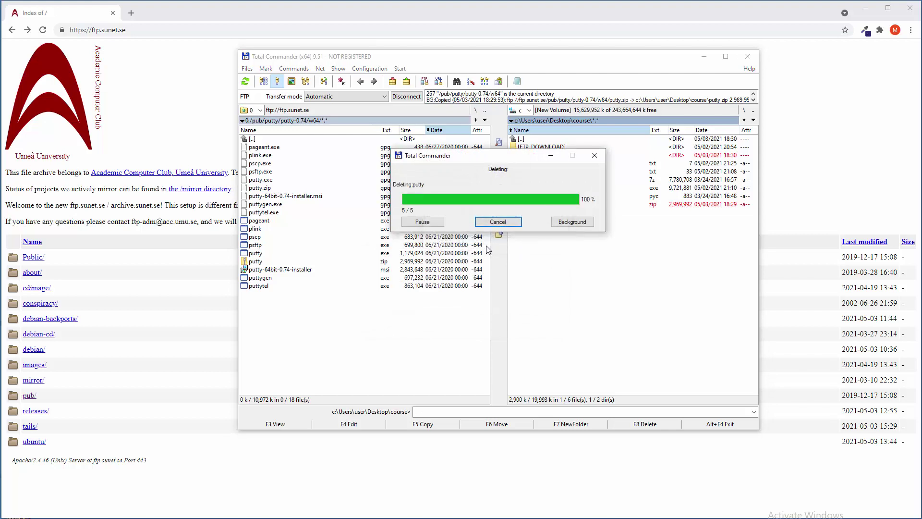
{"action": "left_click", "coordinate": [413, 96]}
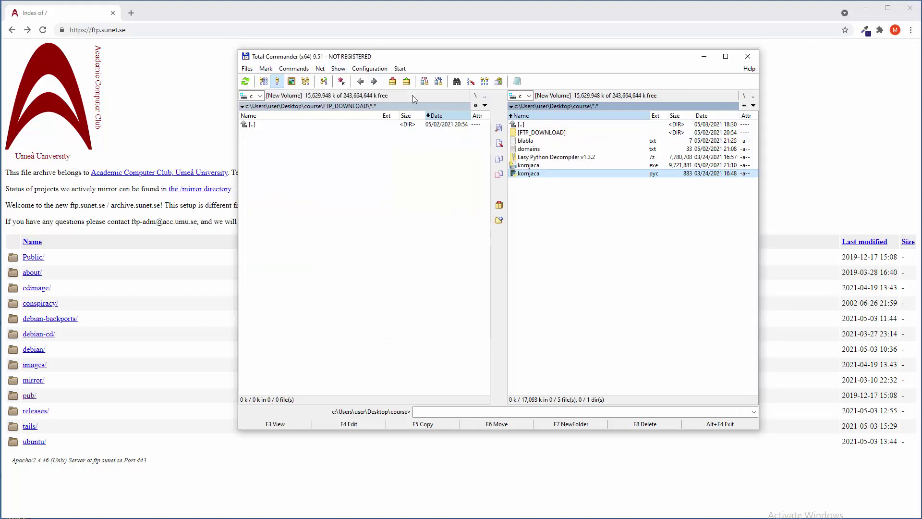
{"action": "left_click", "coordinate": [380, 204]}
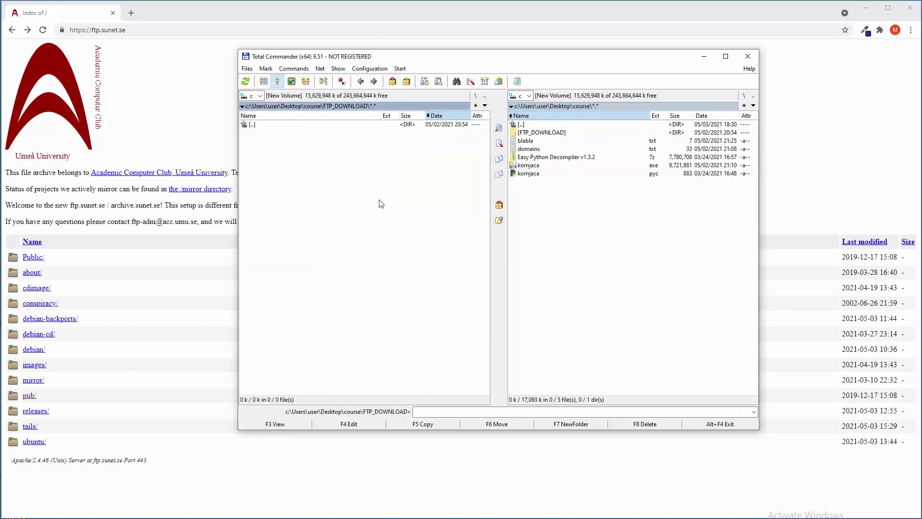
Step: Delete the saved FTP SUNET TEST connection from the FTP server list, and minimize the file manager window
{"action": "left_click", "coordinate": [320, 69]}
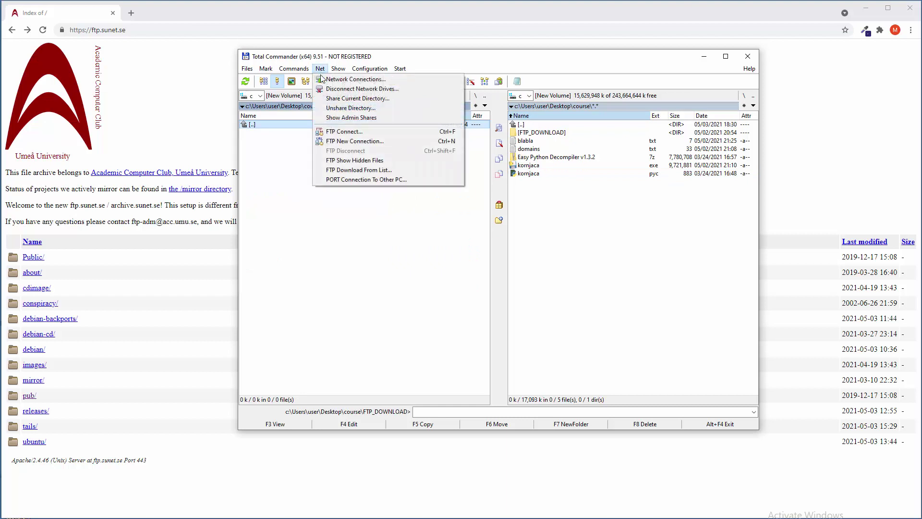
{"action": "left_click", "coordinate": [343, 134]}
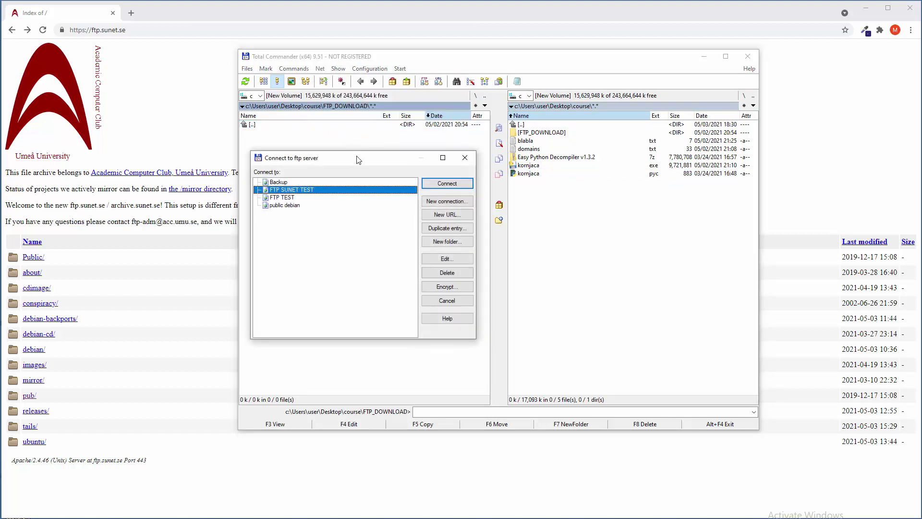
{"action": "left_click_drag", "start_coordinate": [358, 158], "coordinate": [370, 156]}
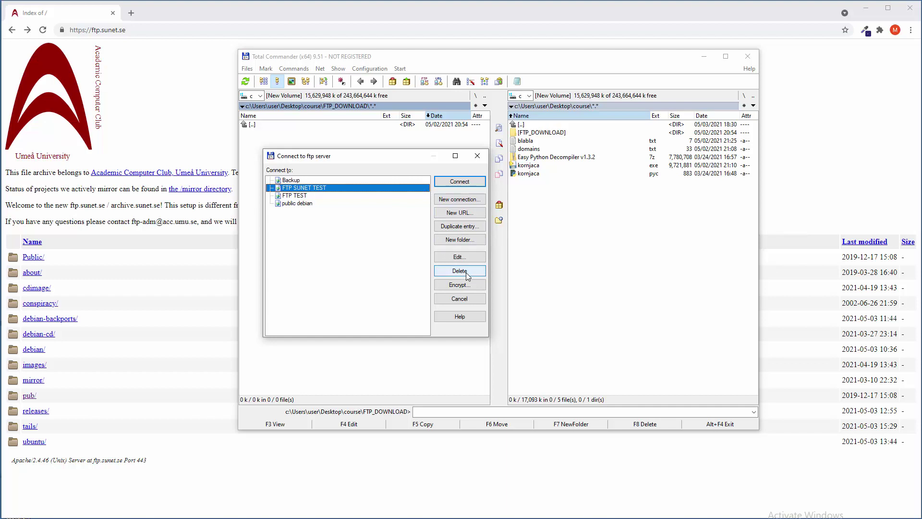
{"action": "left_click", "coordinate": [460, 271]}
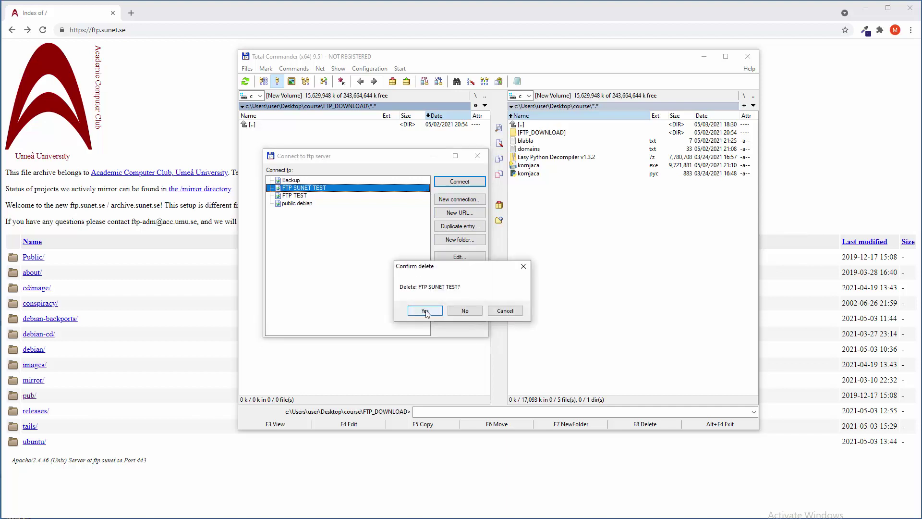
{"action": "left_click", "coordinate": [425, 312]}
{"action": "left_click", "coordinate": [477, 155]}
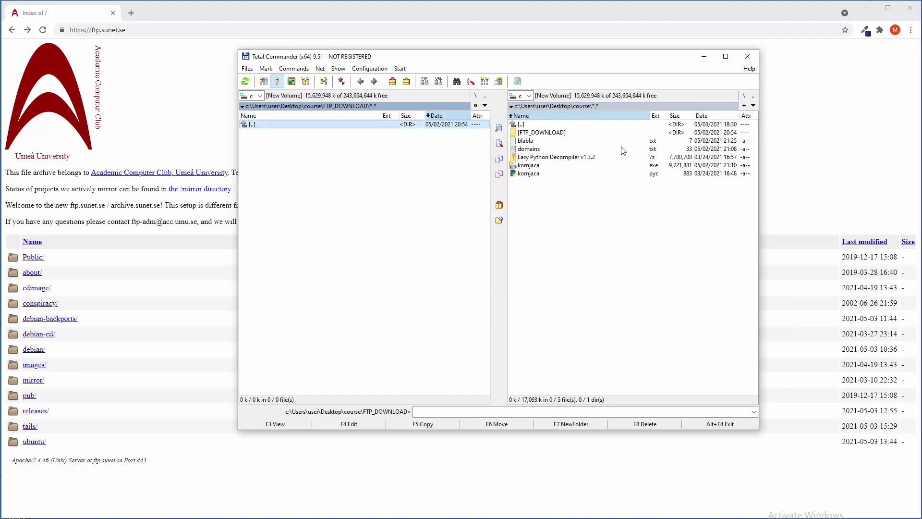
{"action": "left_click", "coordinate": [705, 57]}
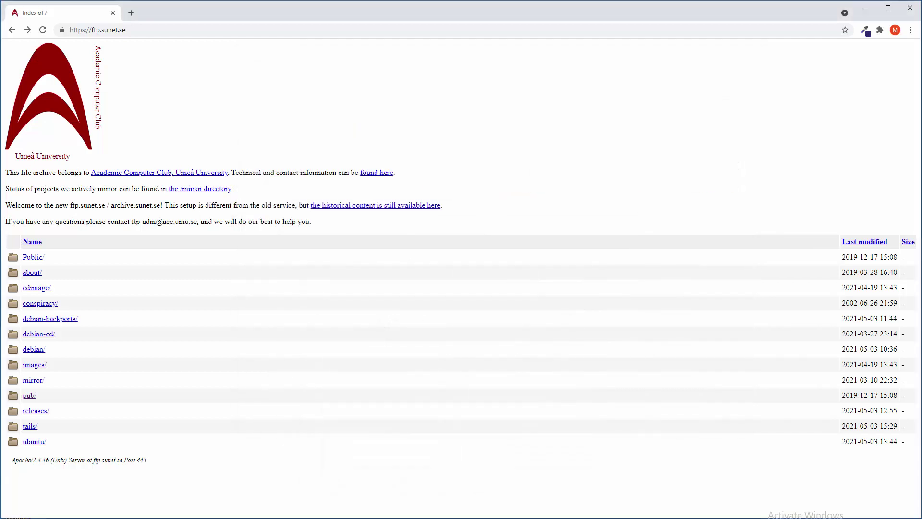